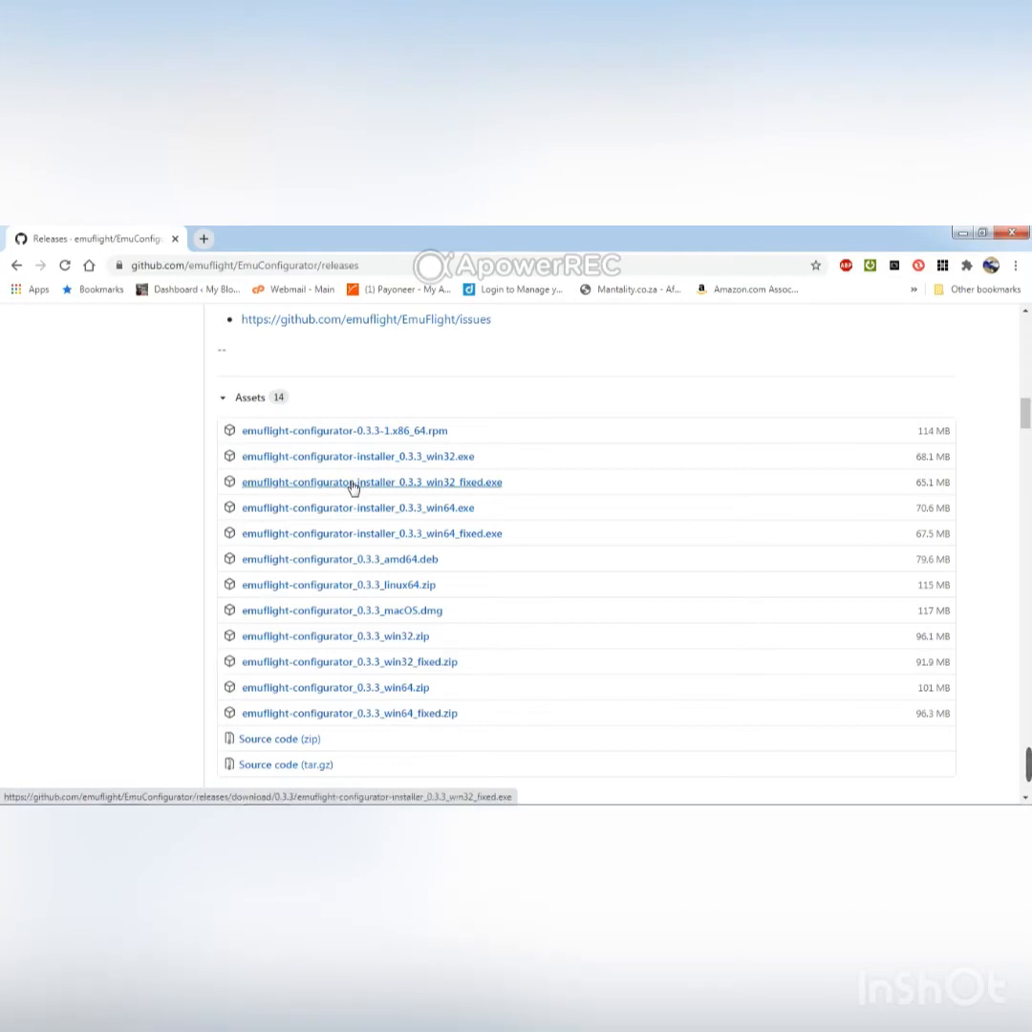
Close the releases page and run the dump command in Emuflight Configurator's CLI to list the board's full configuration.
{"action": "left_click", "coordinate": [1024, 232]}
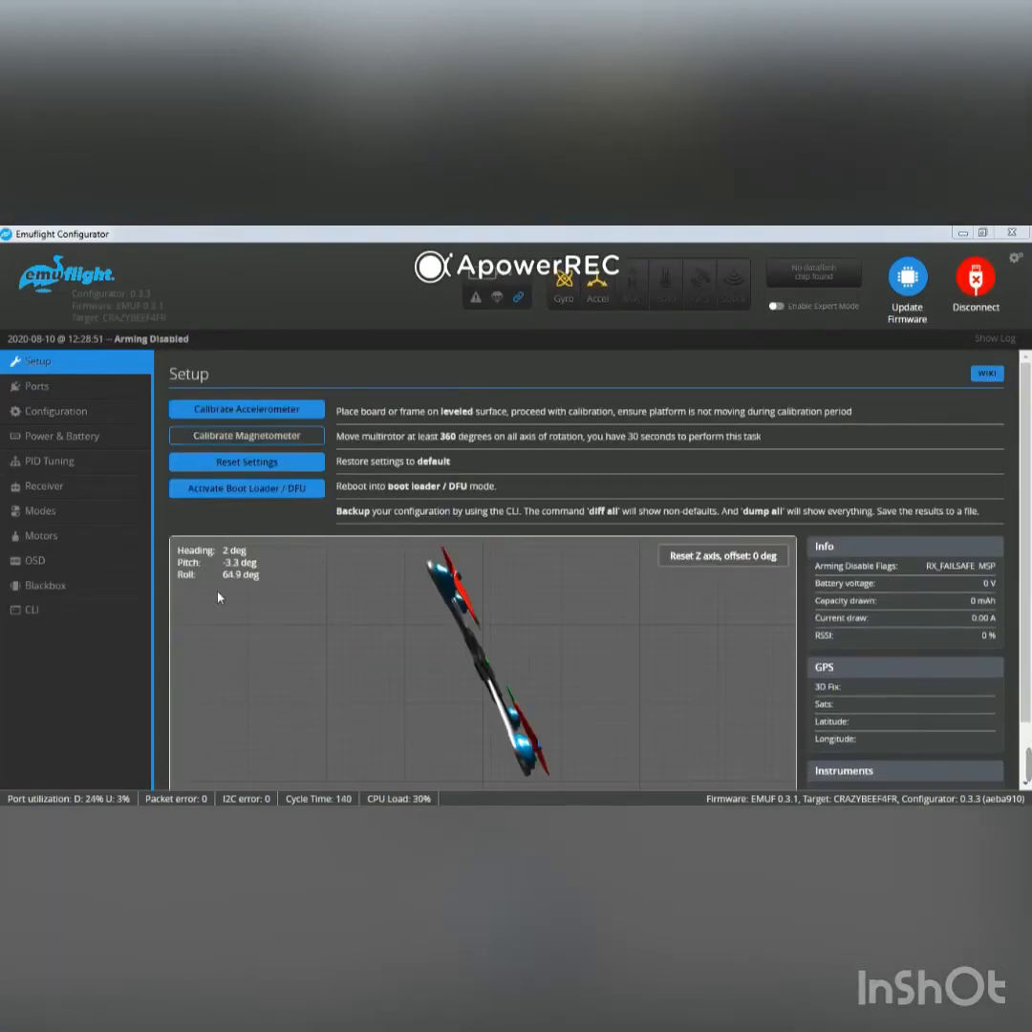
{"action": "left_click", "coordinate": [35, 616]}
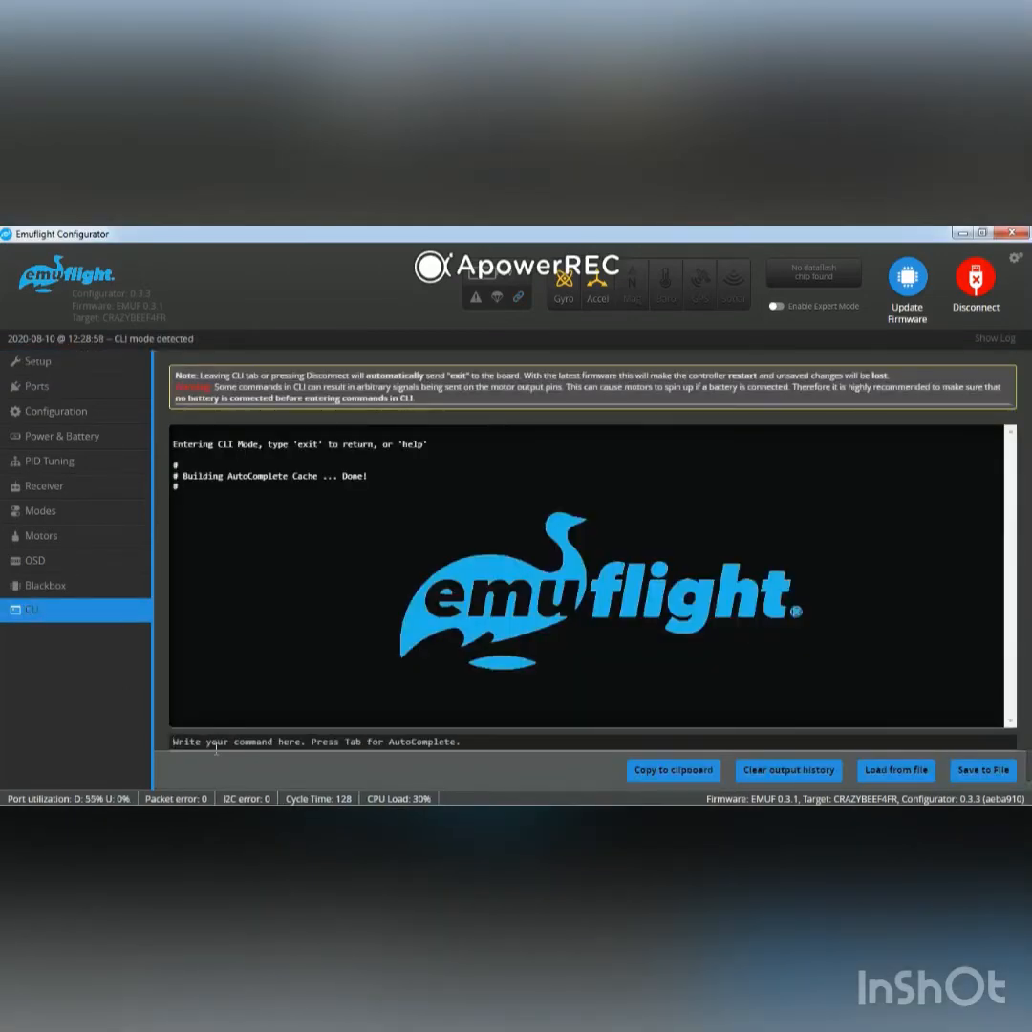
{"action": "type", "text": "dump"}
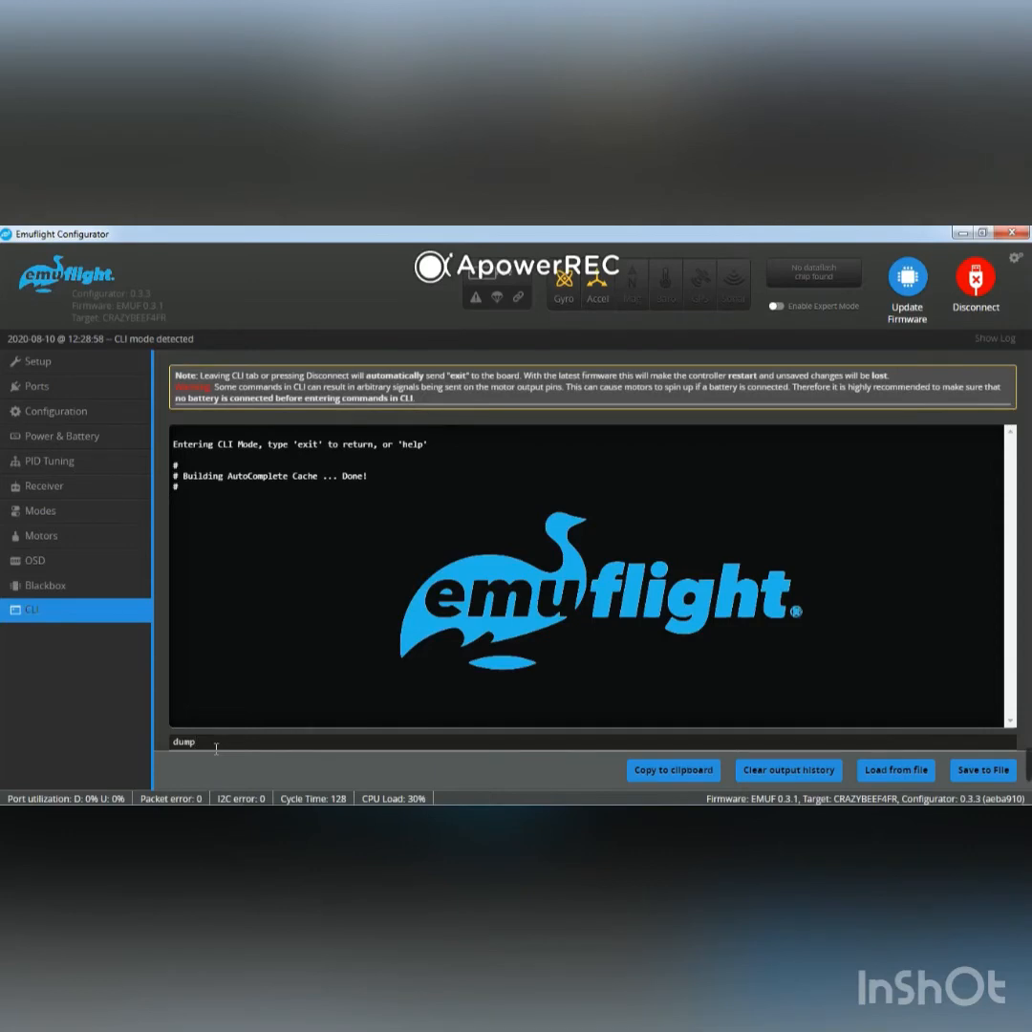
{"action": "key", "text": "Return"}
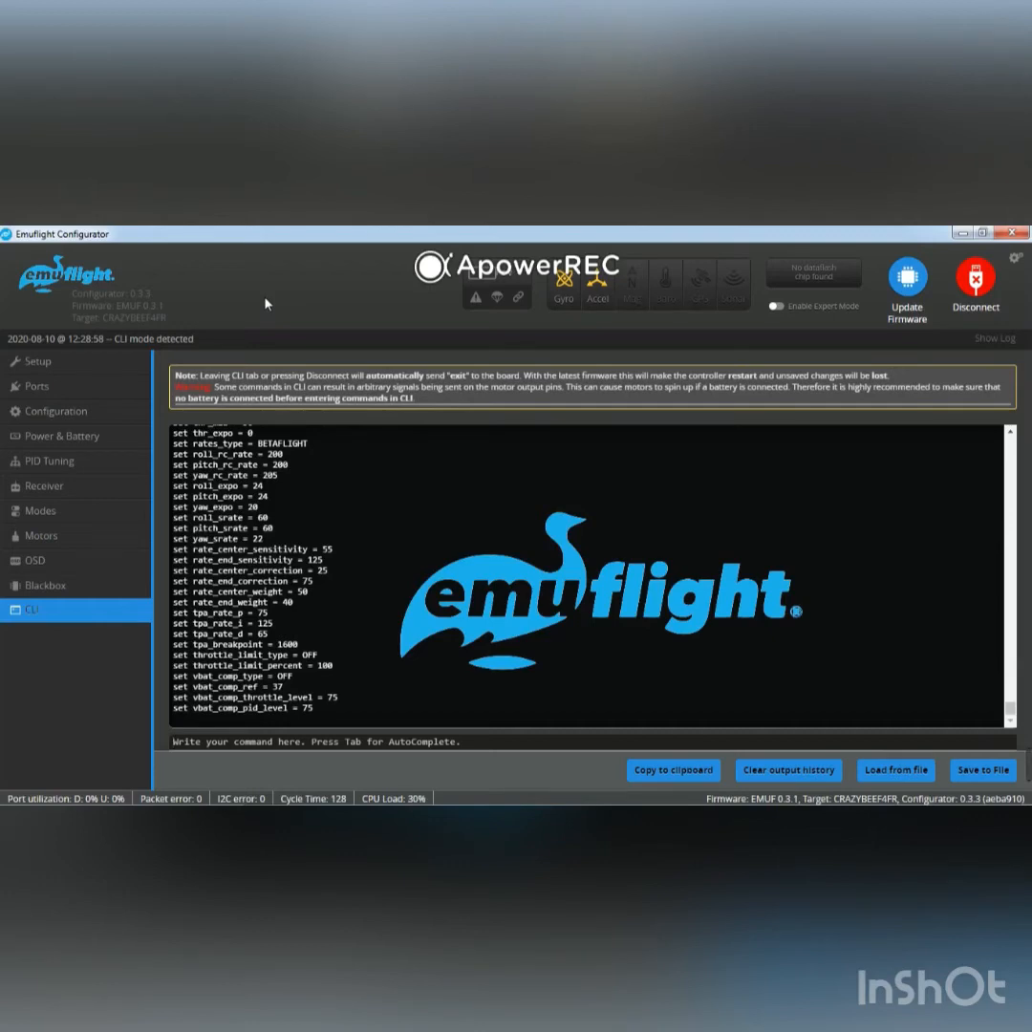
{"action": "left_click", "coordinate": [912, 284]}
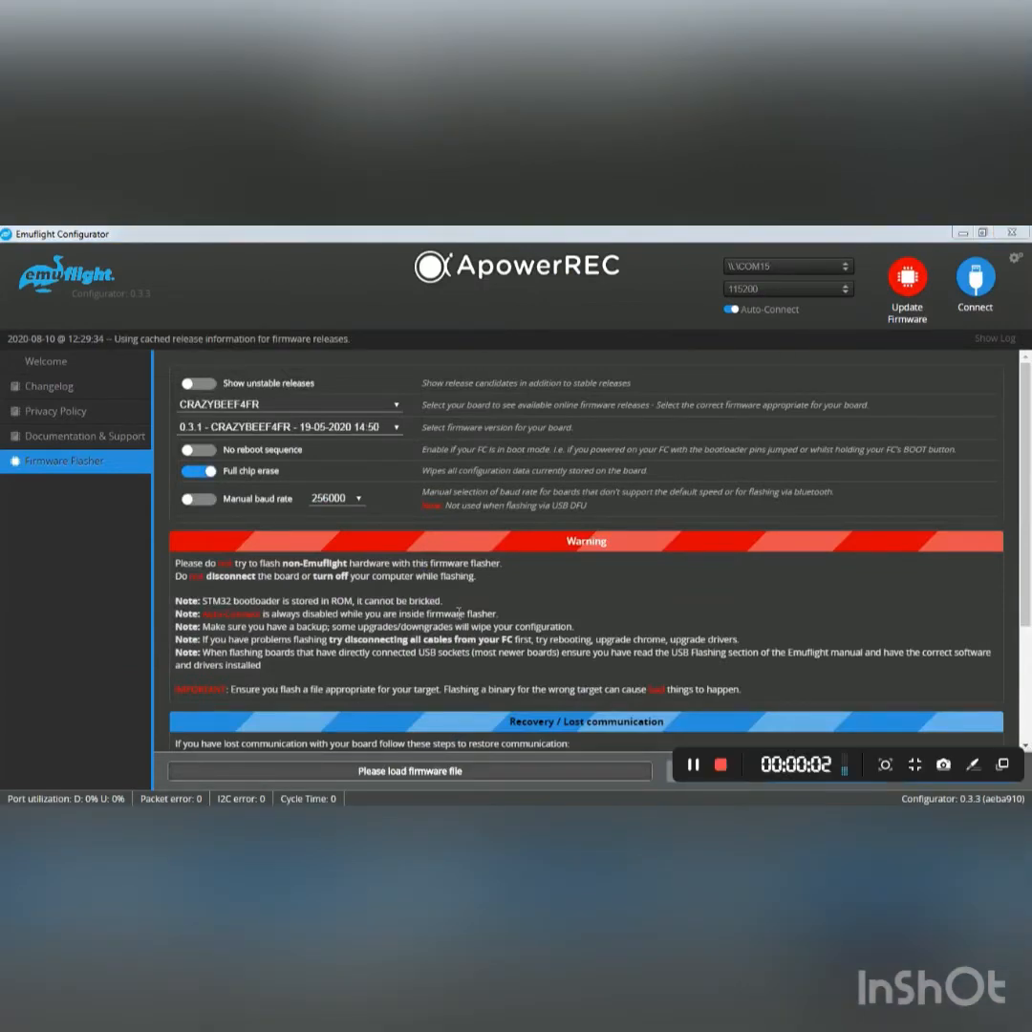
{"action": "left_click", "coordinate": [381, 411]}
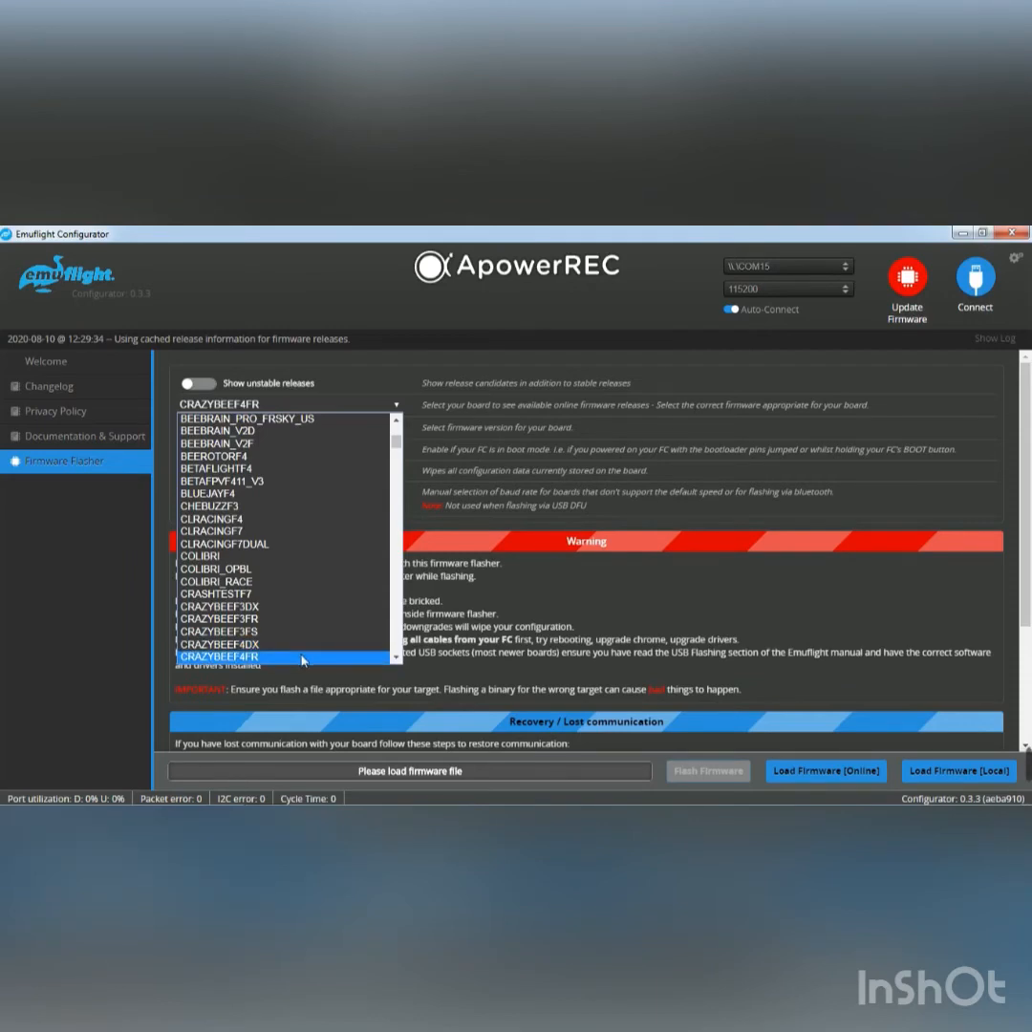
{"action": "scroll", "coordinate": [302, 659], "scroll_direction": "down", "scroll_amount": 4}
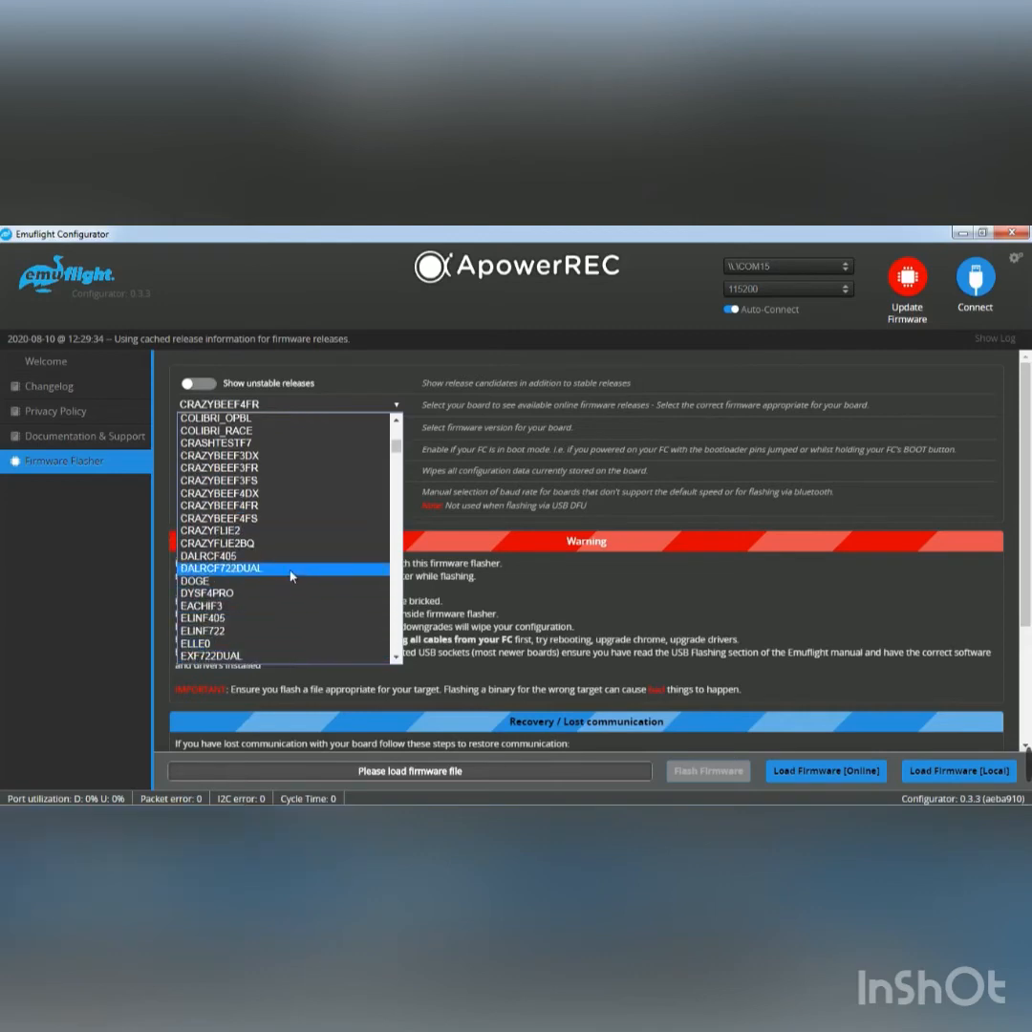
{"action": "left_click", "coordinate": [282, 509]}
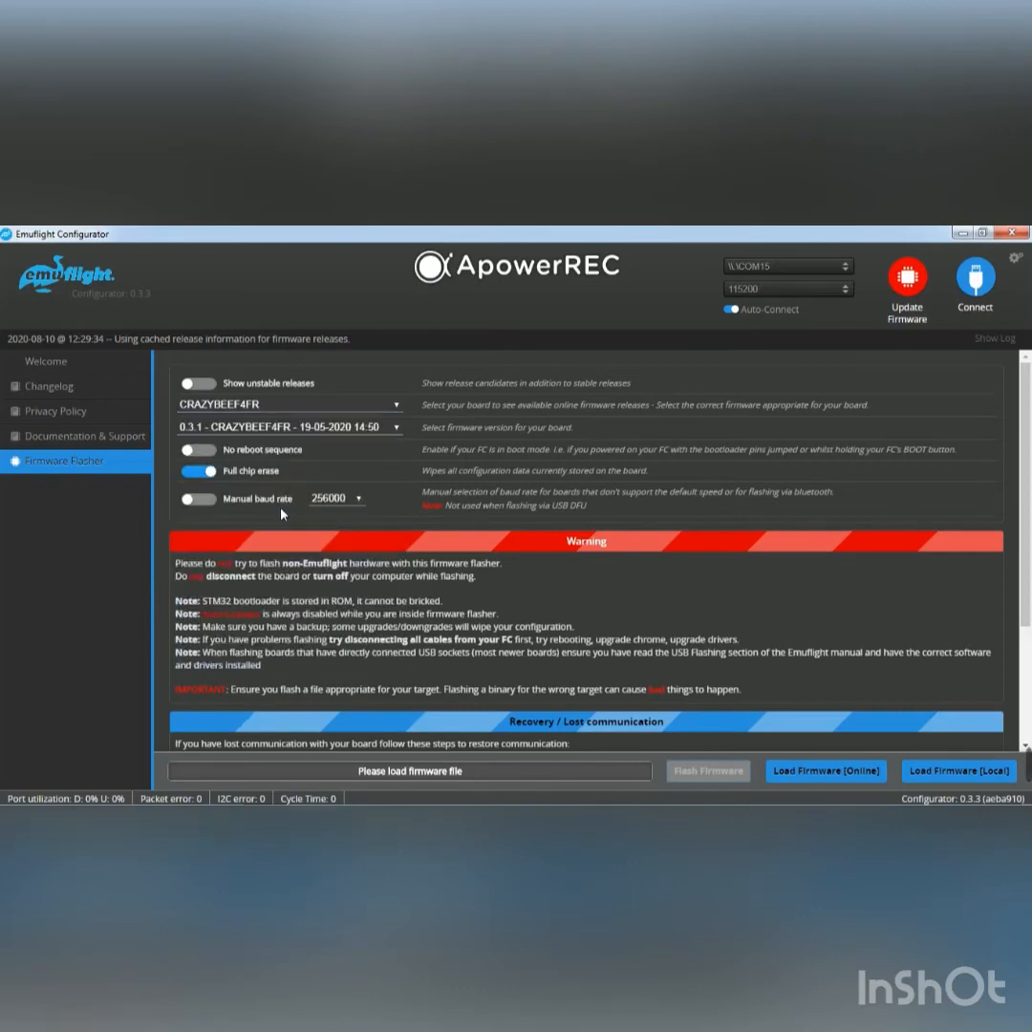
{"action": "left_click", "coordinate": [397, 432]}
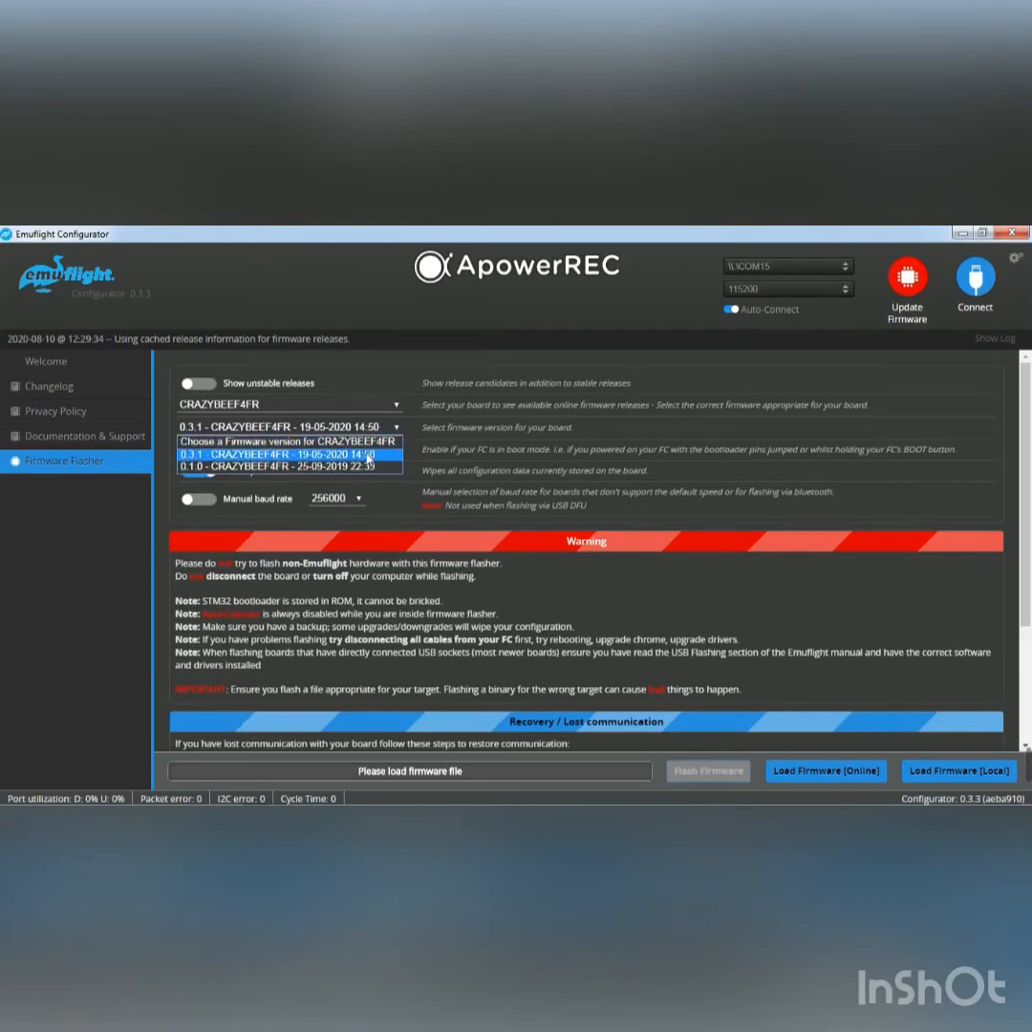
{"action": "left_click", "coordinate": [368, 458]}
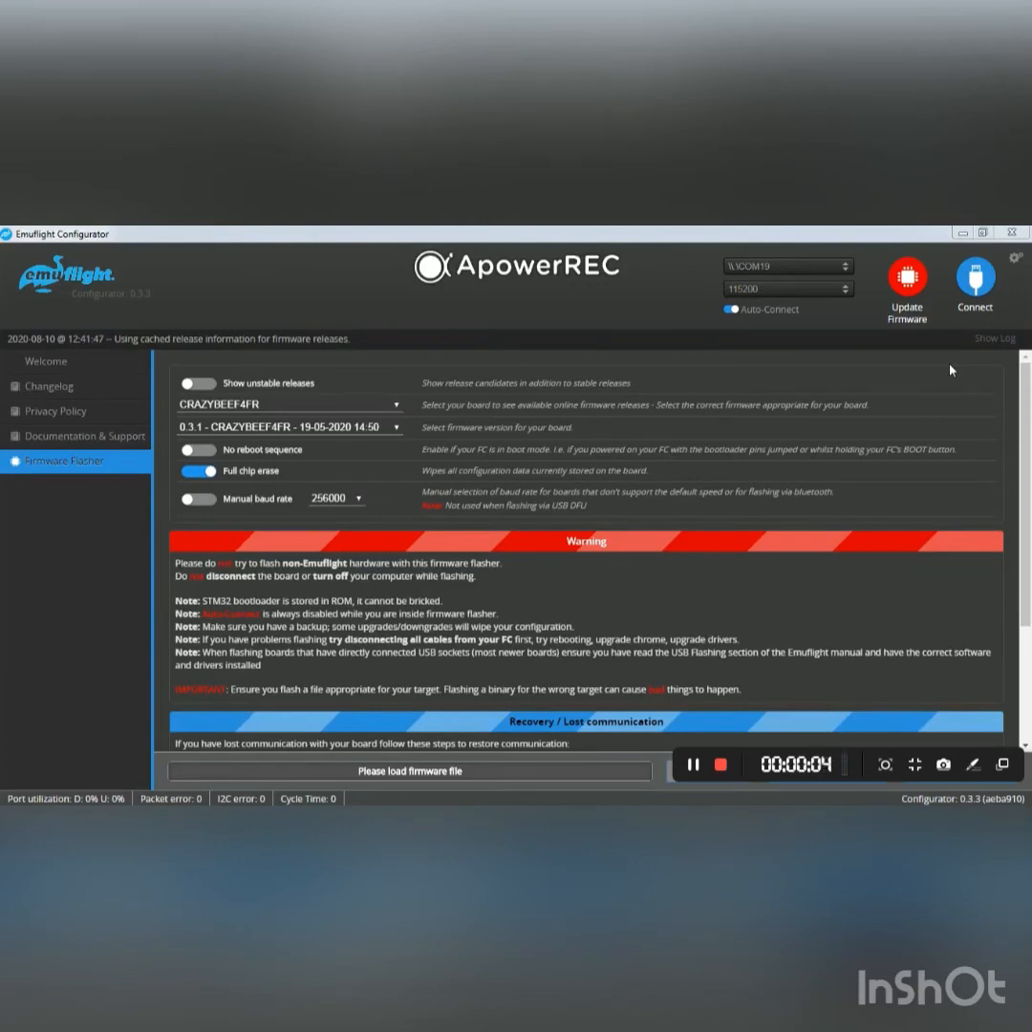
Connect to the flight controller and open its CLI.
{"action": "left_click", "coordinate": [977, 279]}
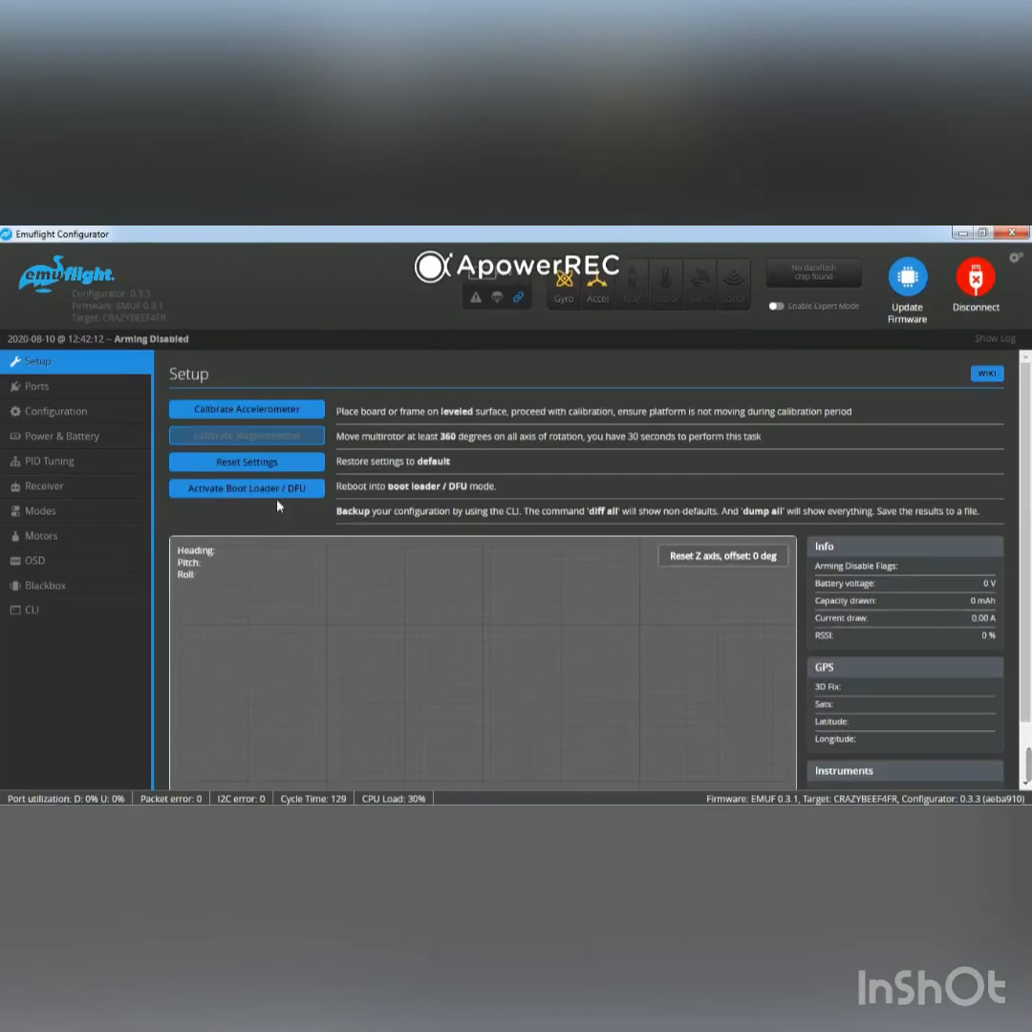
{"action": "left_click", "coordinate": [36, 611]}
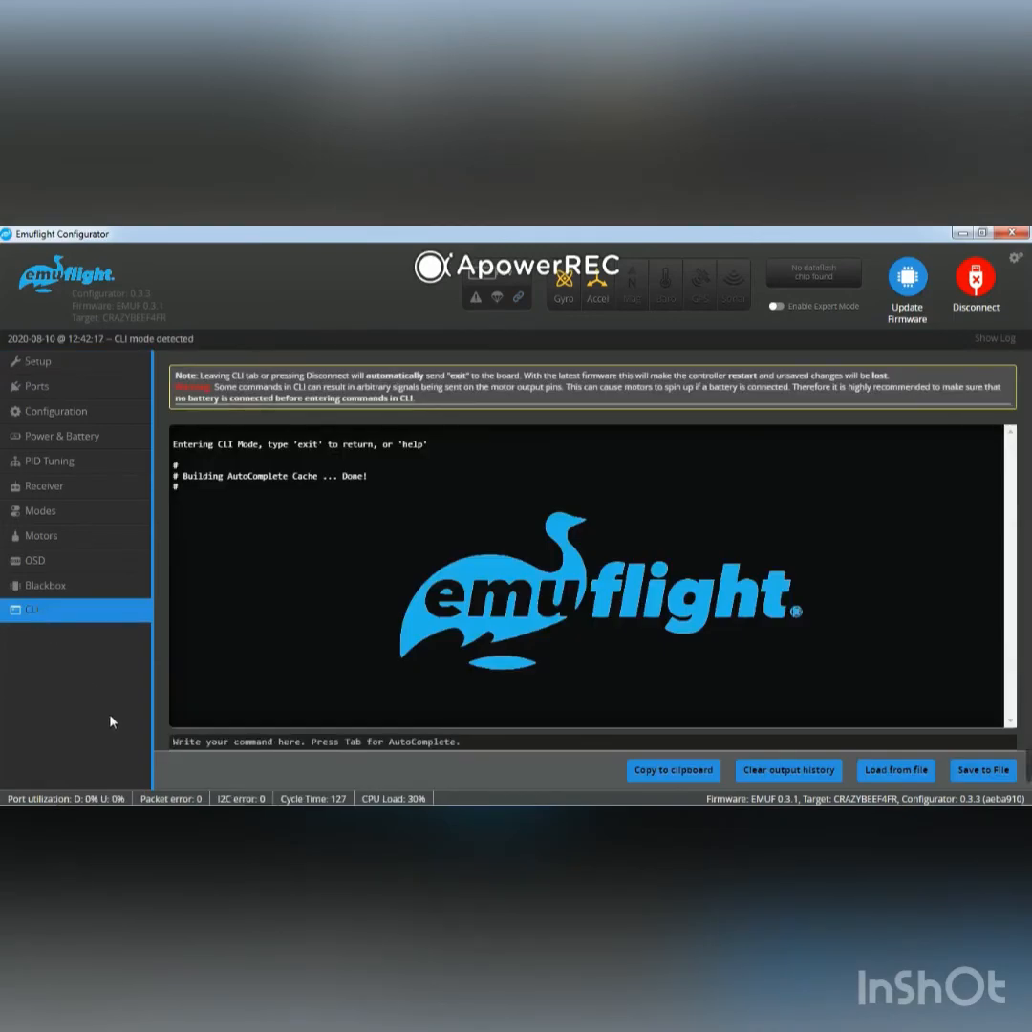
Switch to the Emuflight Mobula 6 diff folder in Windows Explorer, view EMUF_215_PMB-DIFF-ALL-01-12-20.txt full screen, and close it.
{"action": "mouse_move", "coordinate": [107, 803]}
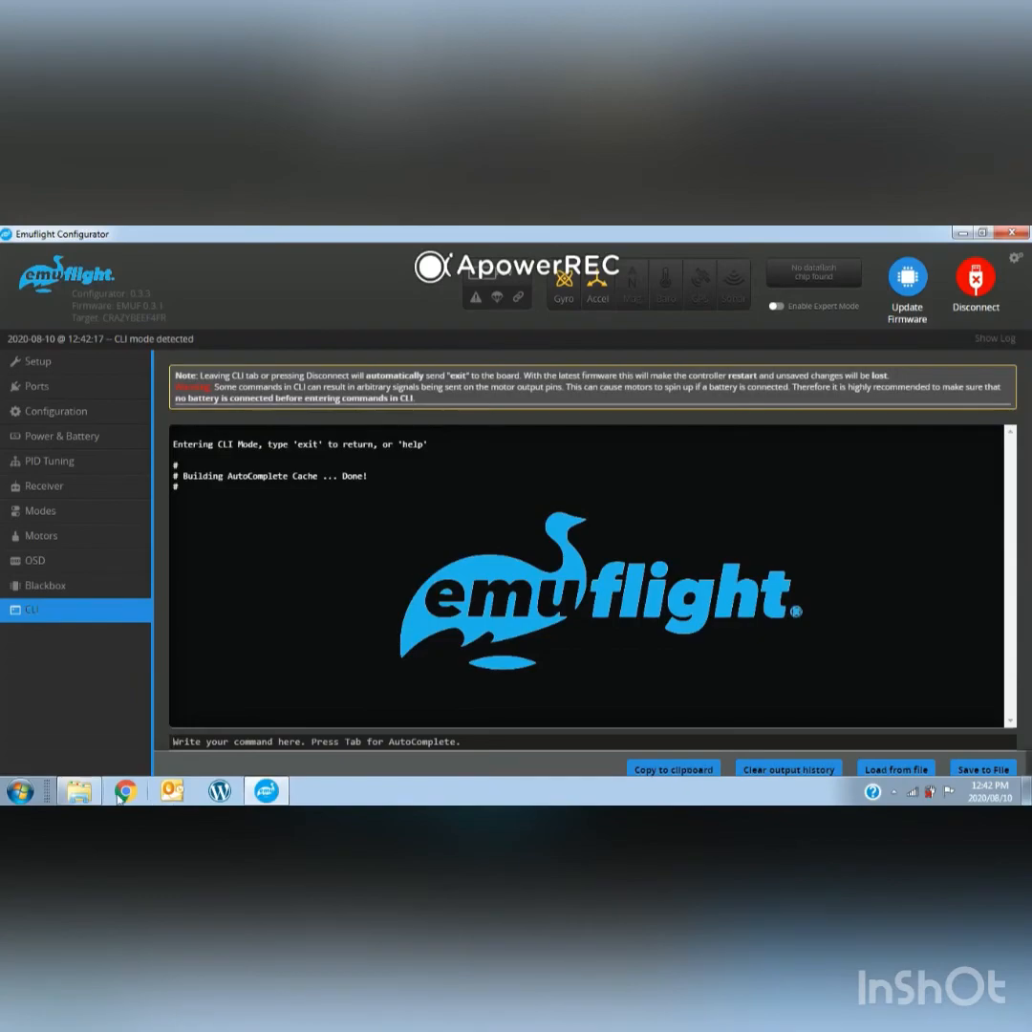
{"action": "left_click", "coordinate": [98, 712]}
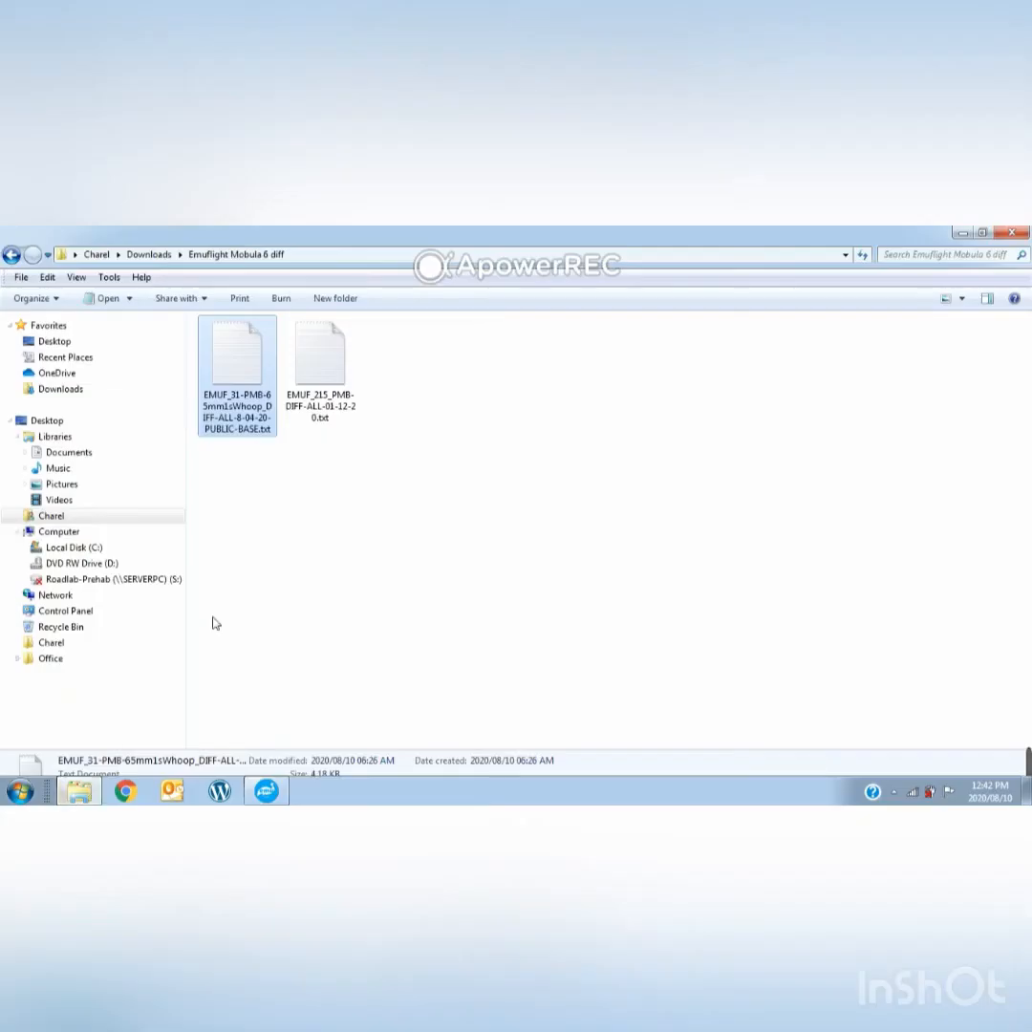
{"action": "left_click", "coordinate": [316, 470]}
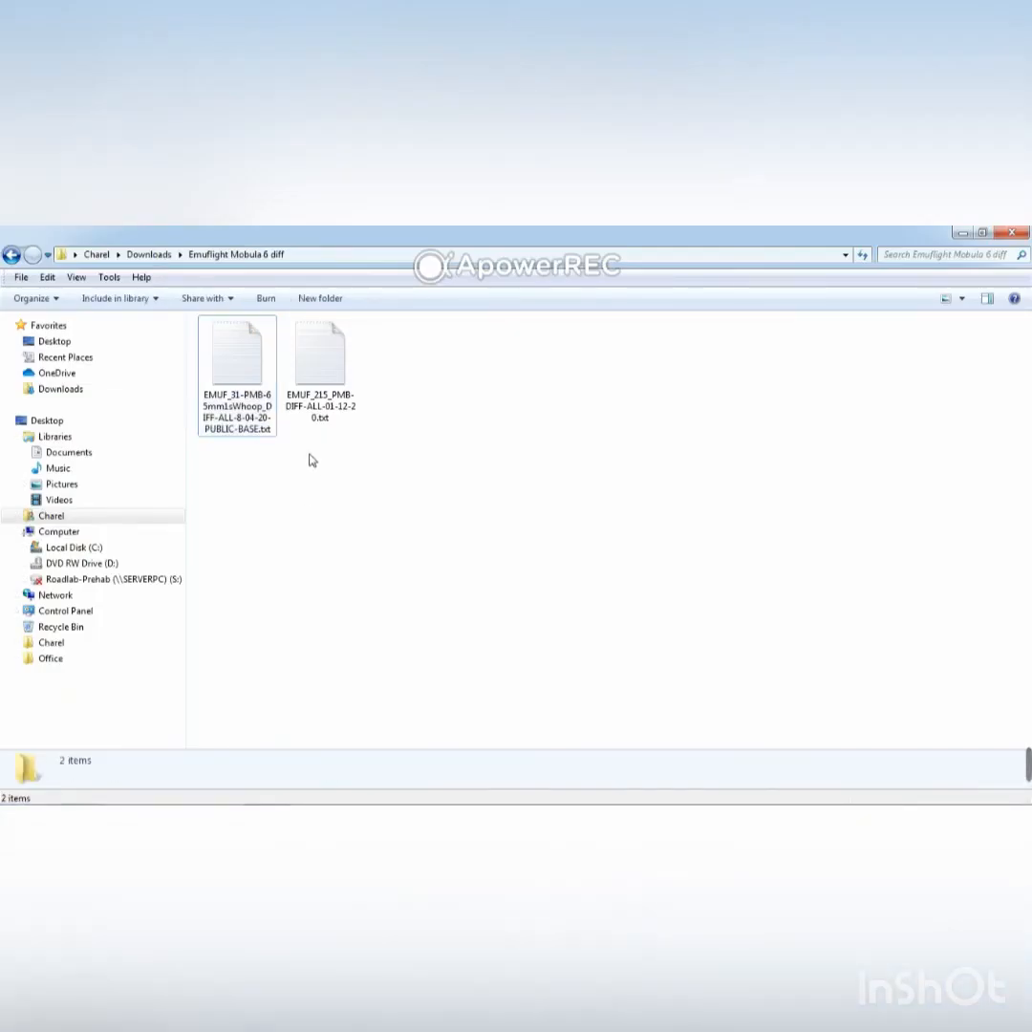
{"action": "left_click_drag", "start_coordinate": [323, 481], "coordinate": [221, 369]}
{"action": "left_click", "coordinate": [253, 461]}
{"action": "left_click", "coordinate": [332, 406]}
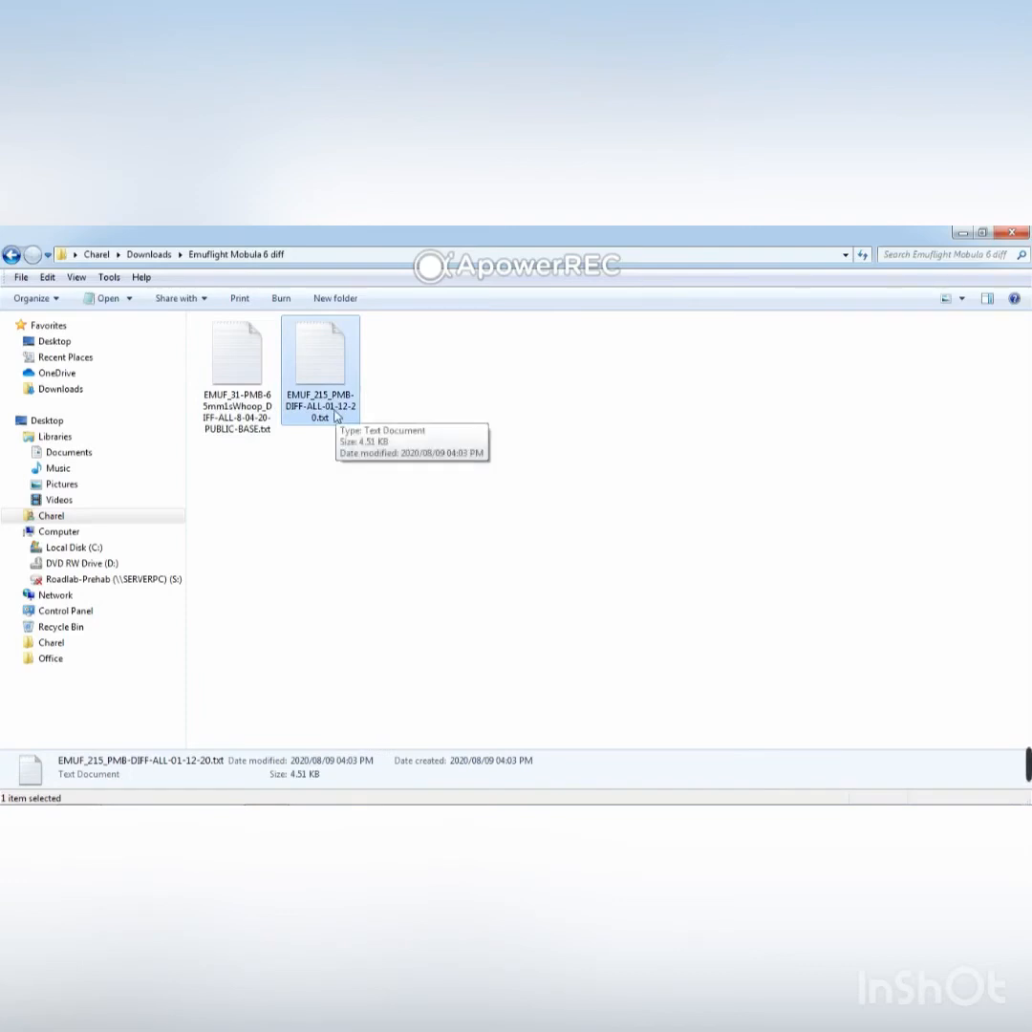
{"action": "double_click", "coordinate": [333, 414]}
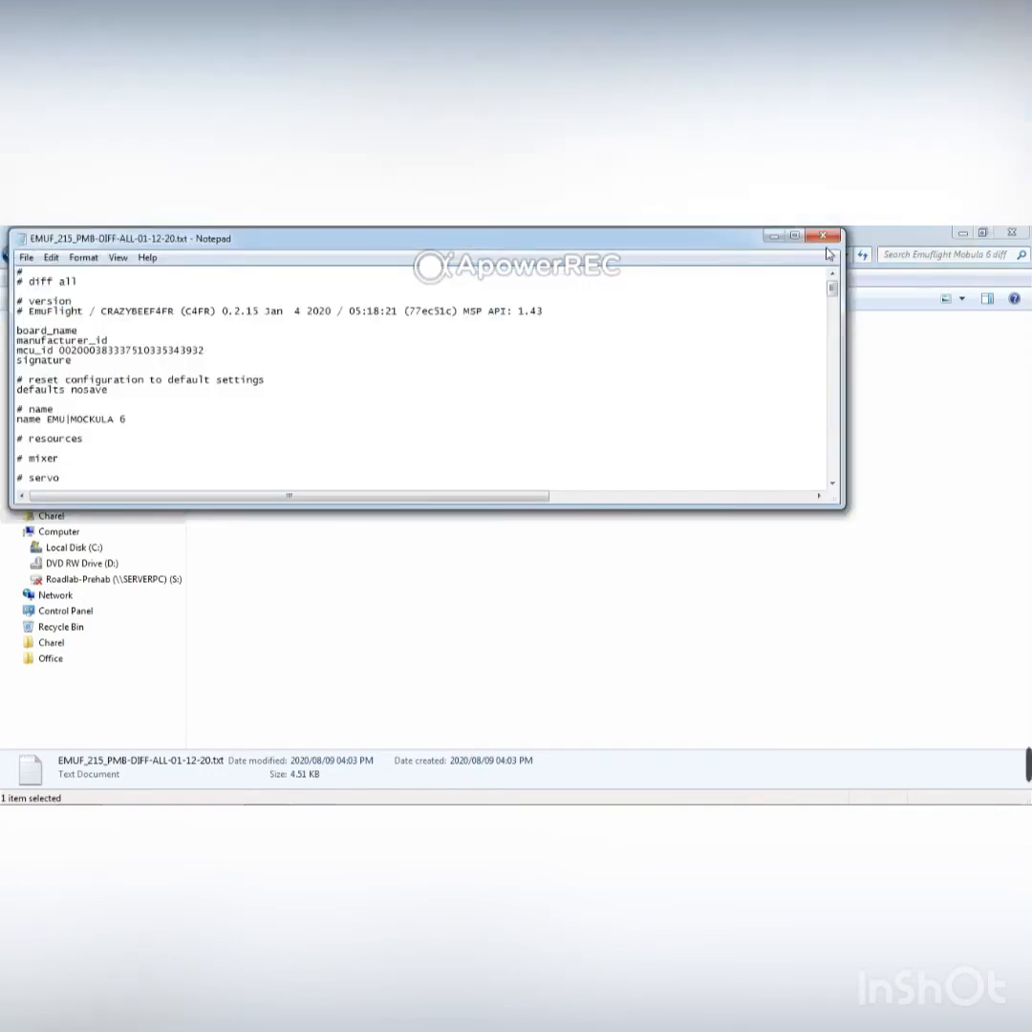
{"action": "left_click", "coordinate": [794, 235]}
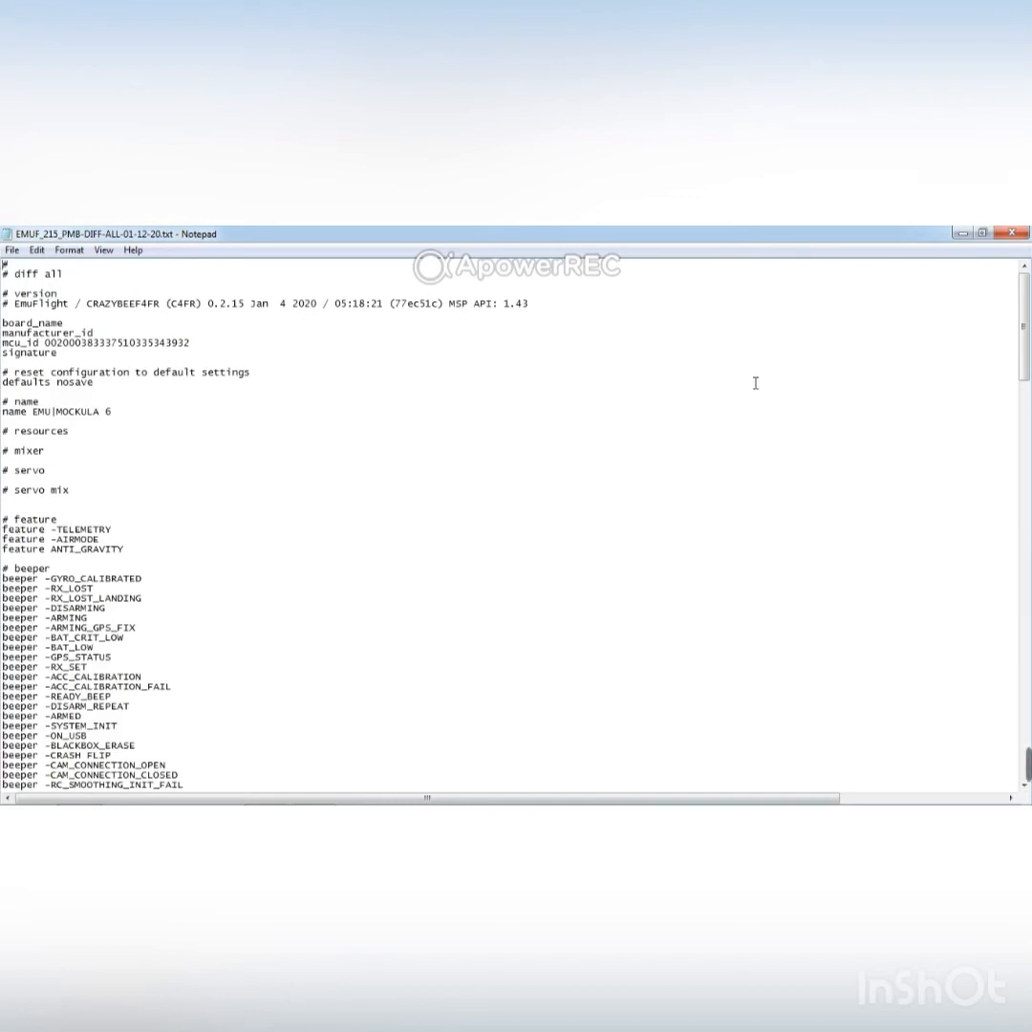
{"action": "left_click", "coordinate": [1014, 237]}
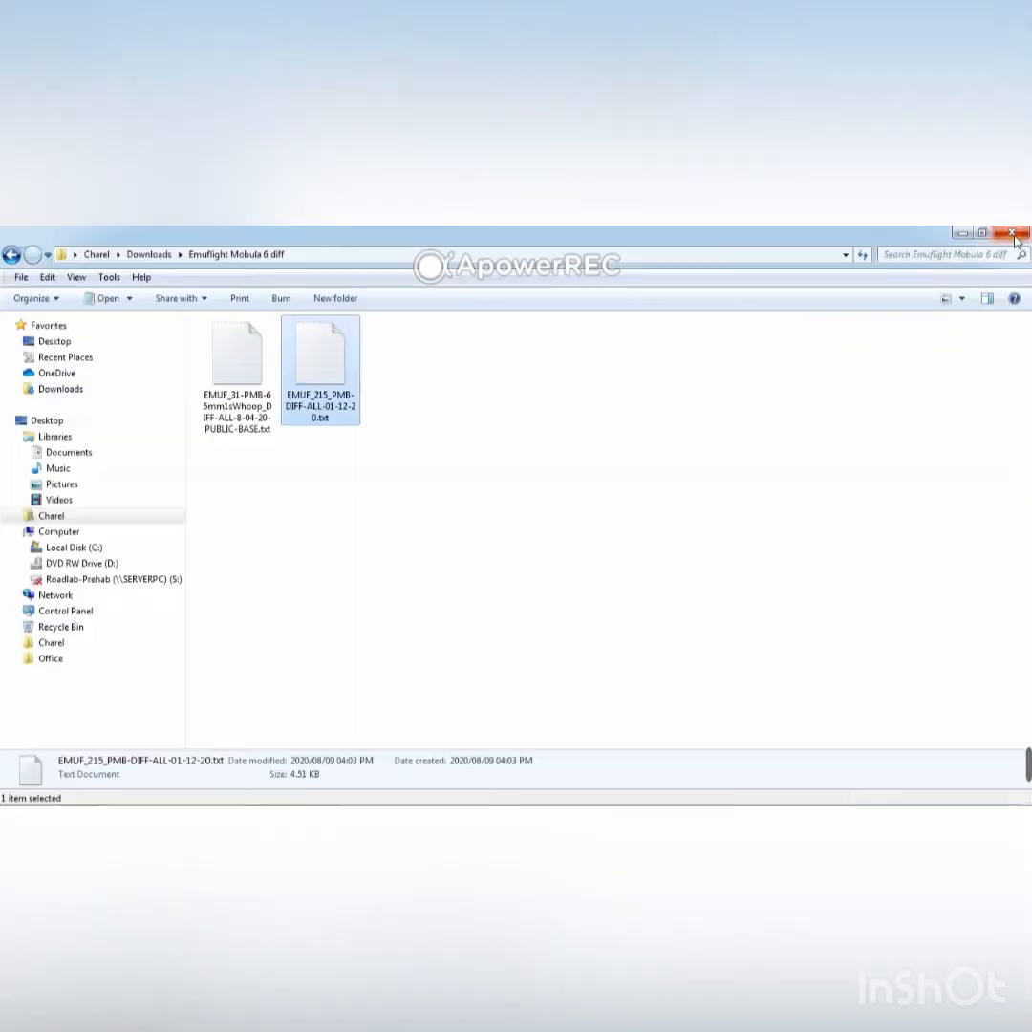
Open EMUF_31-PMB-65mm1sWhoop_DIFF-ALL-8-04-20-PUBLIC-BASE.txt full screen and copy its entire contents.
{"action": "double_click", "coordinate": [245, 402]}
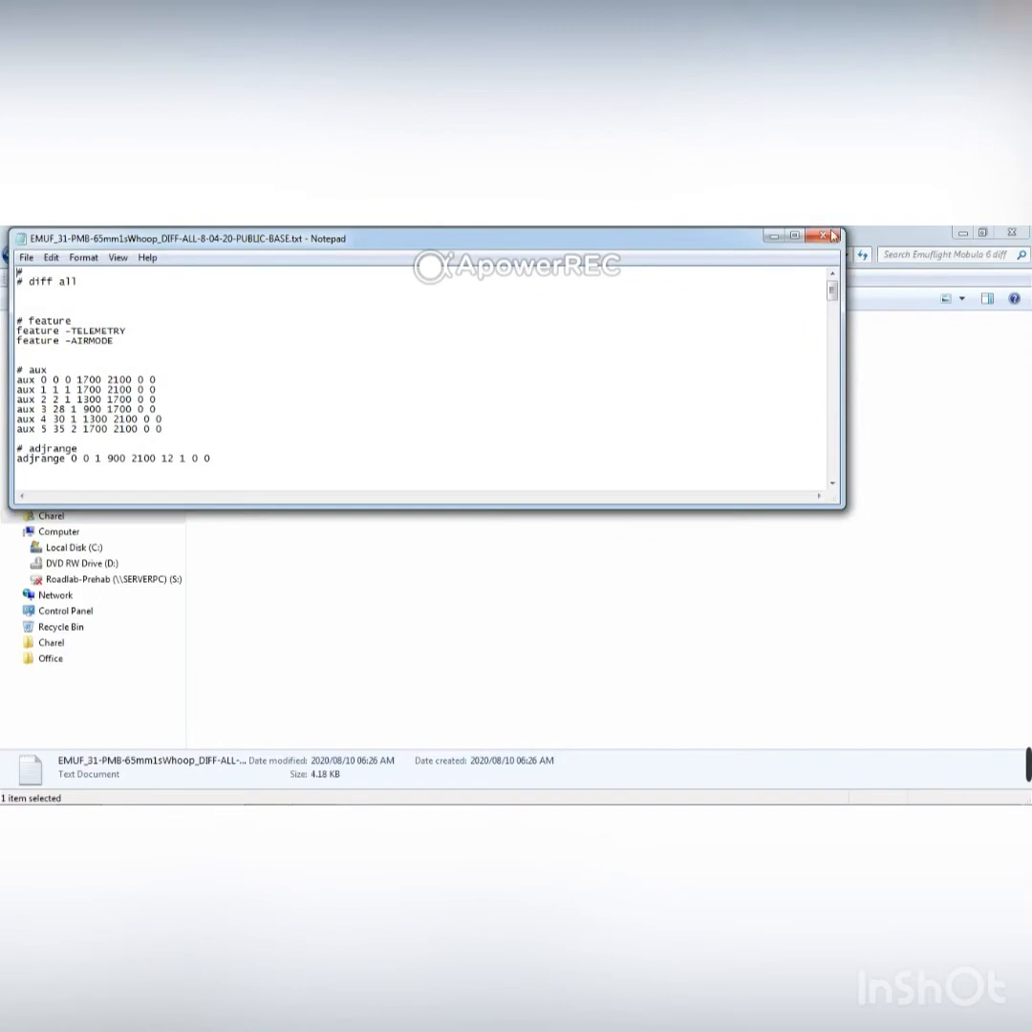
{"action": "left_click", "coordinate": [794, 235]}
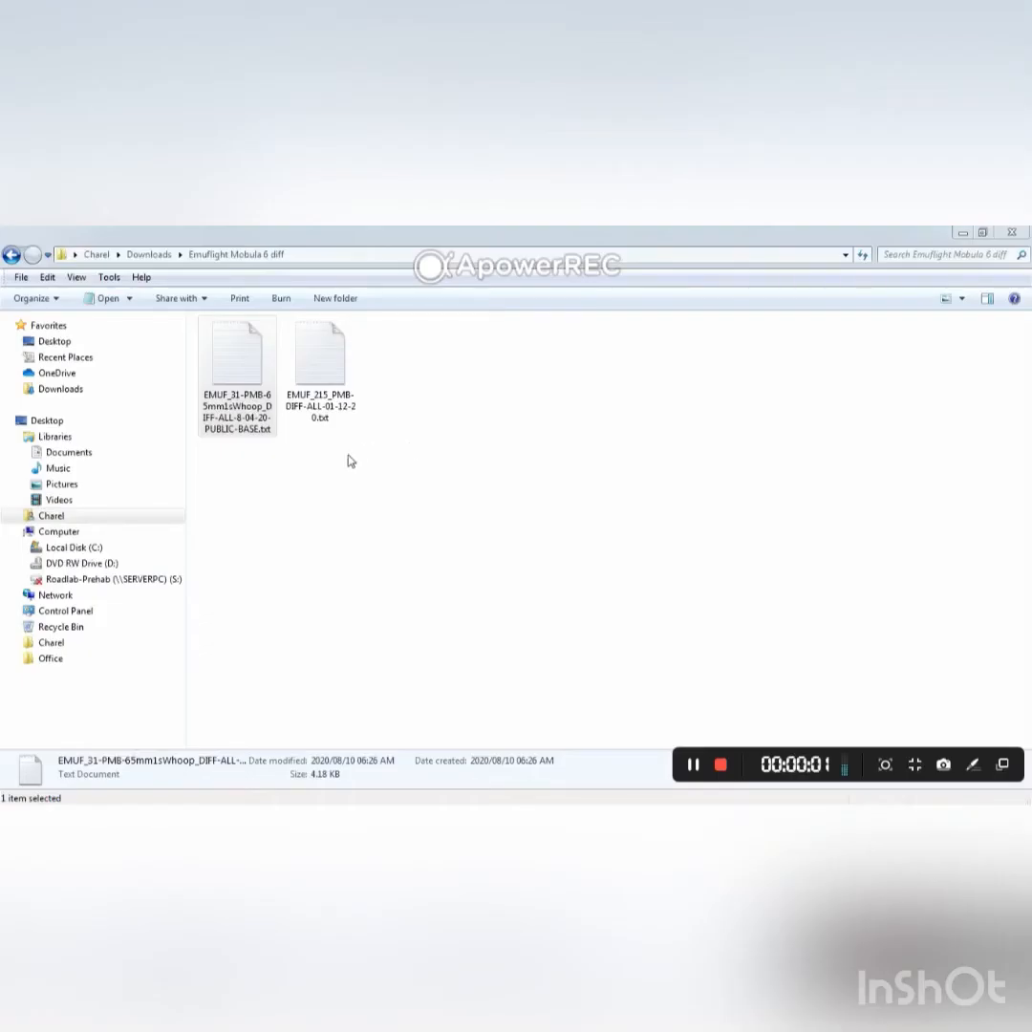
{"action": "left_click", "coordinate": [220, 377]}
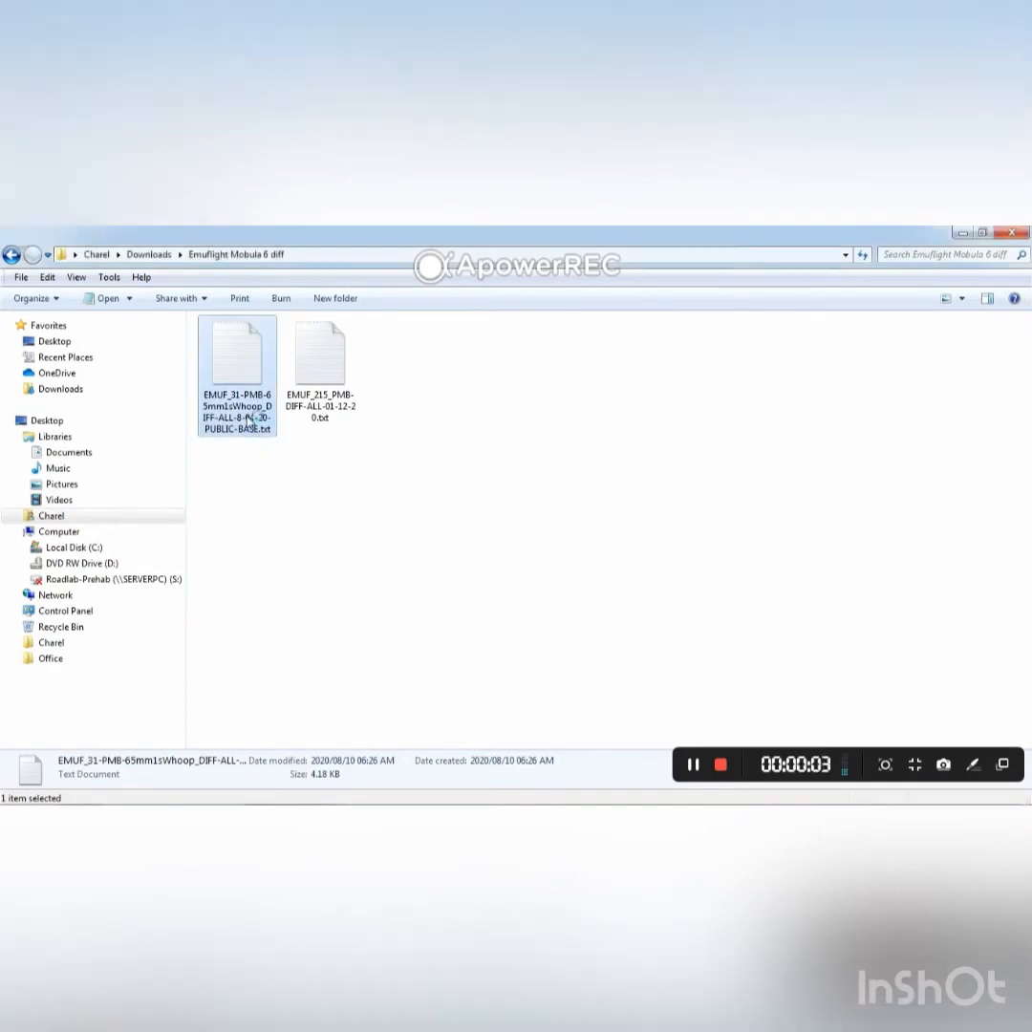
{"action": "double_click", "coordinate": [247, 420]}
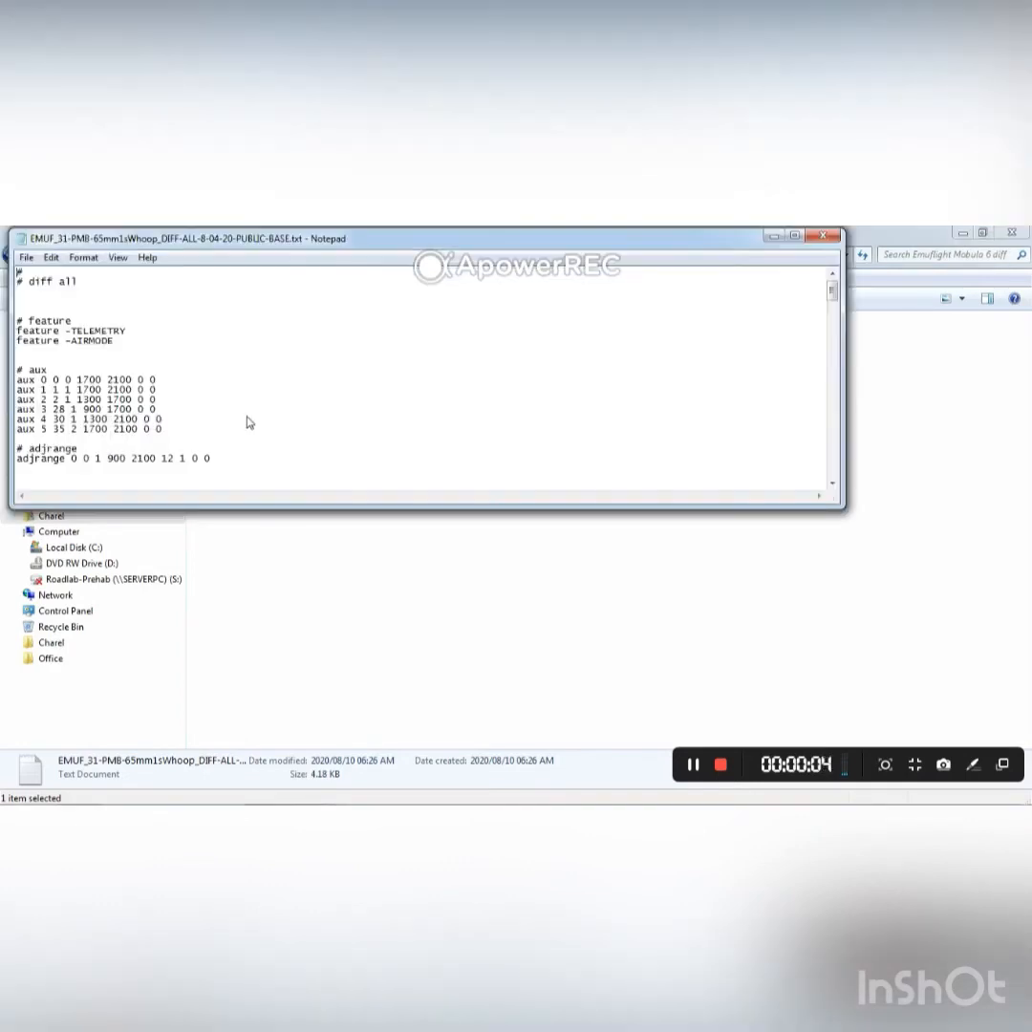
{"action": "left_click", "coordinate": [796, 237]}
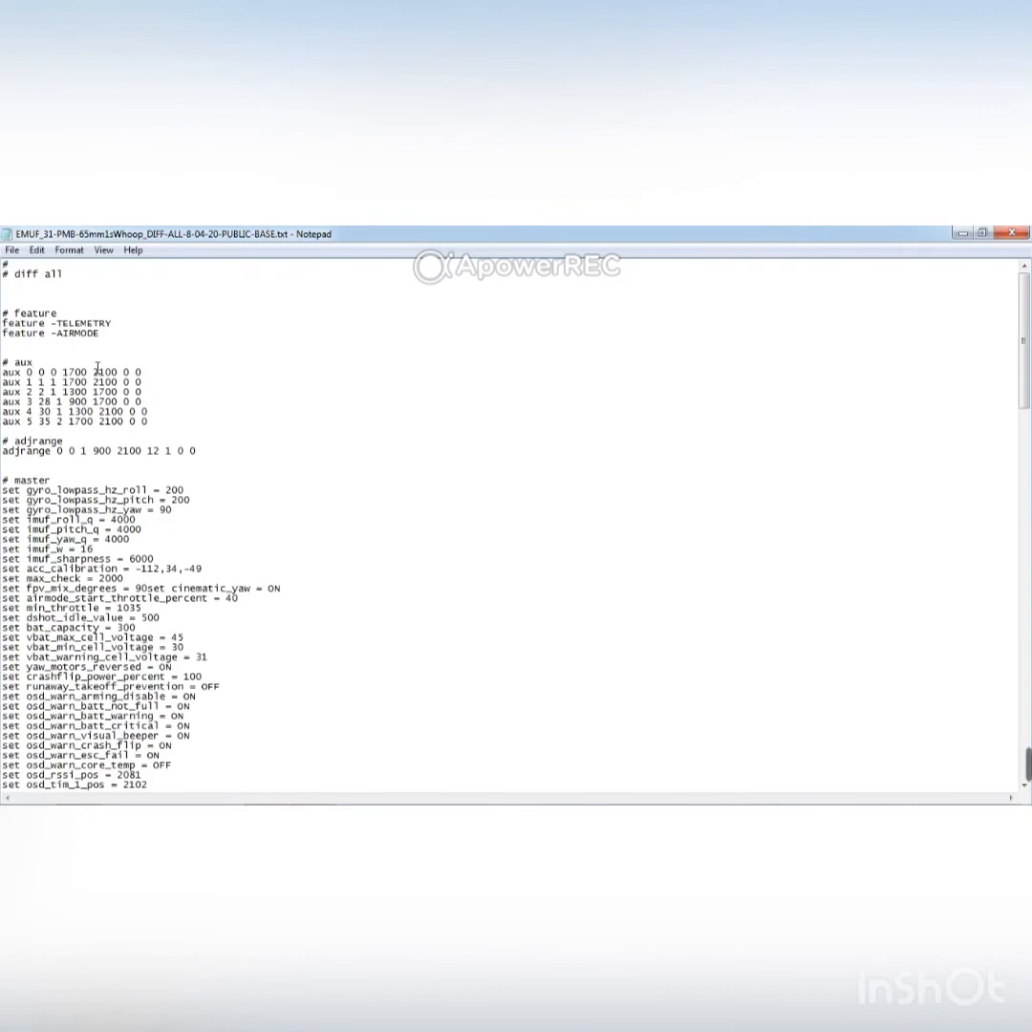
{"action": "key", "text": "ctrl+a"}
{"action": "right_click", "coordinate": [98, 366]}
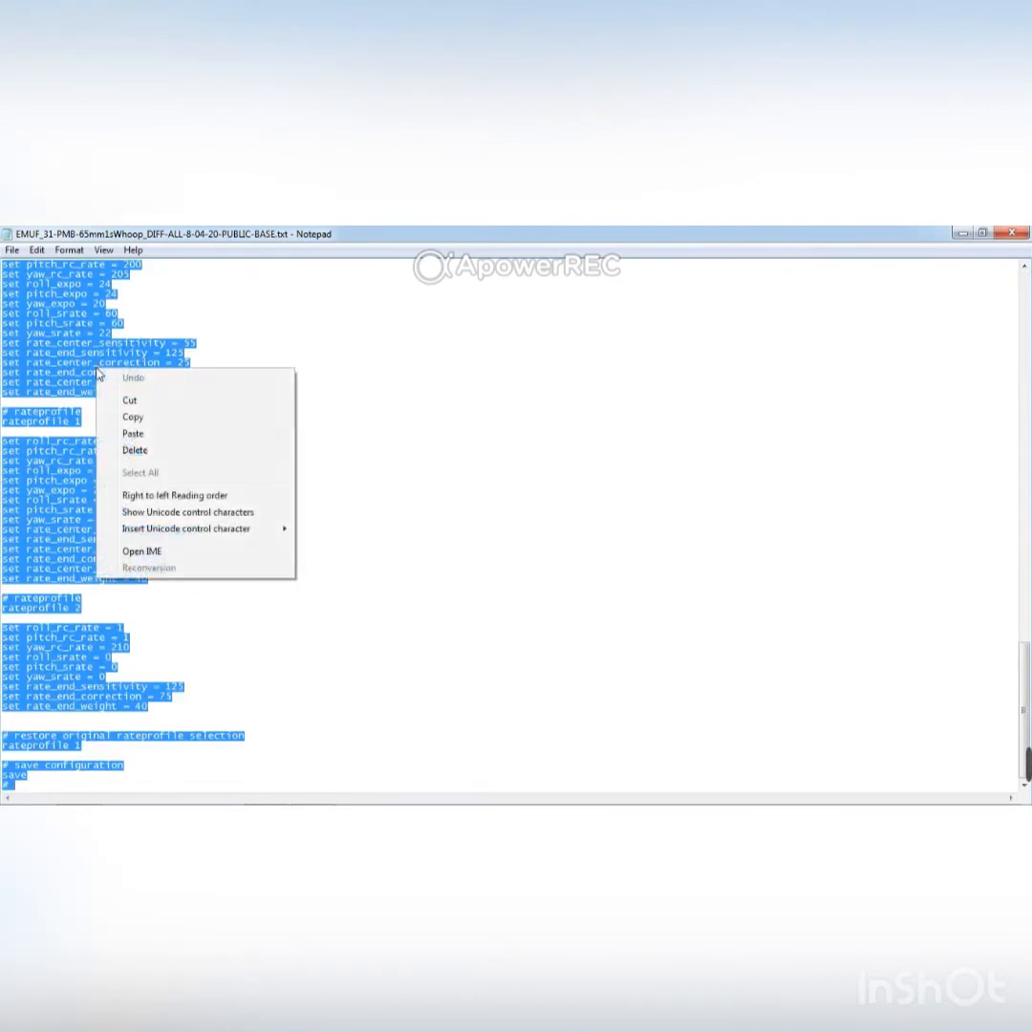
{"action": "left_click", "coordinate": [166, 418]}
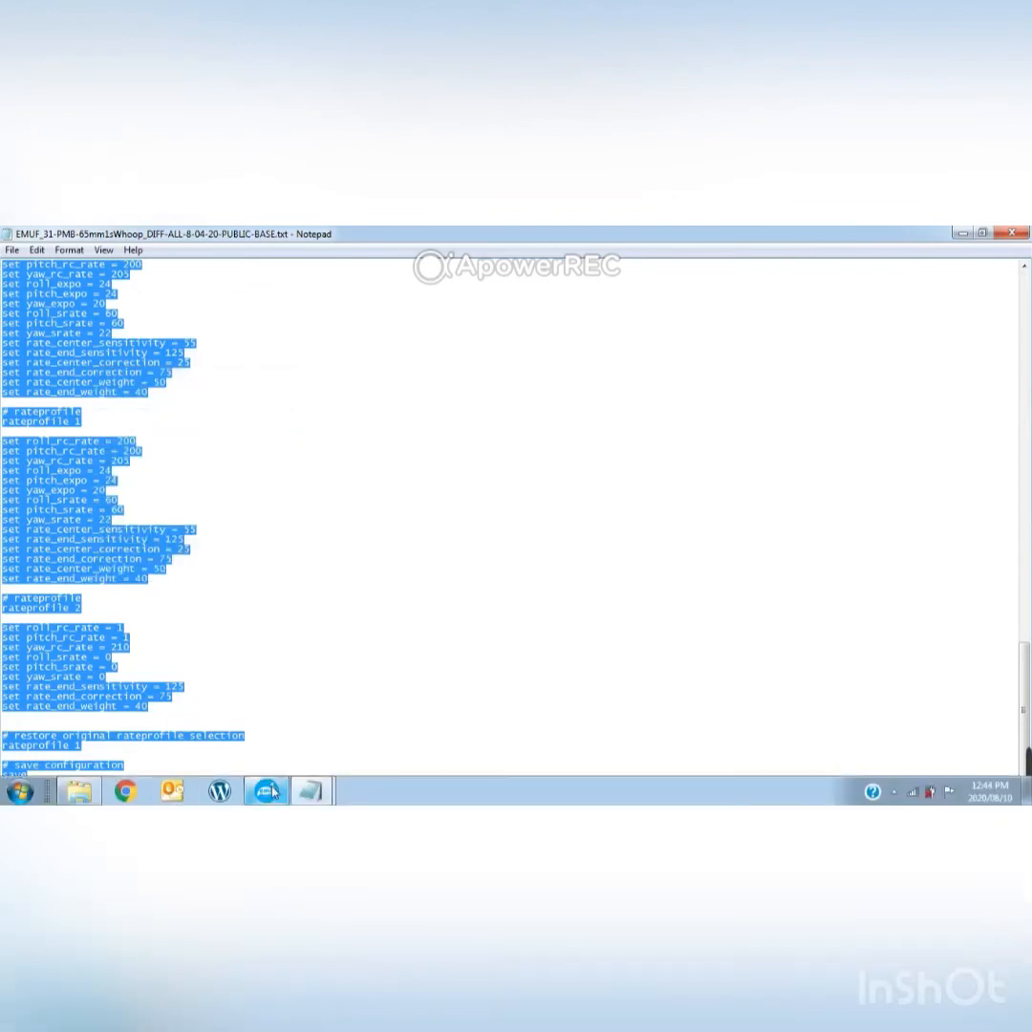
Switch to Emuflight Configurator, paste the copied diff into the CLI command line, and leave the CLI.
{"action": "left_click", "coordinate": [267, 791]}
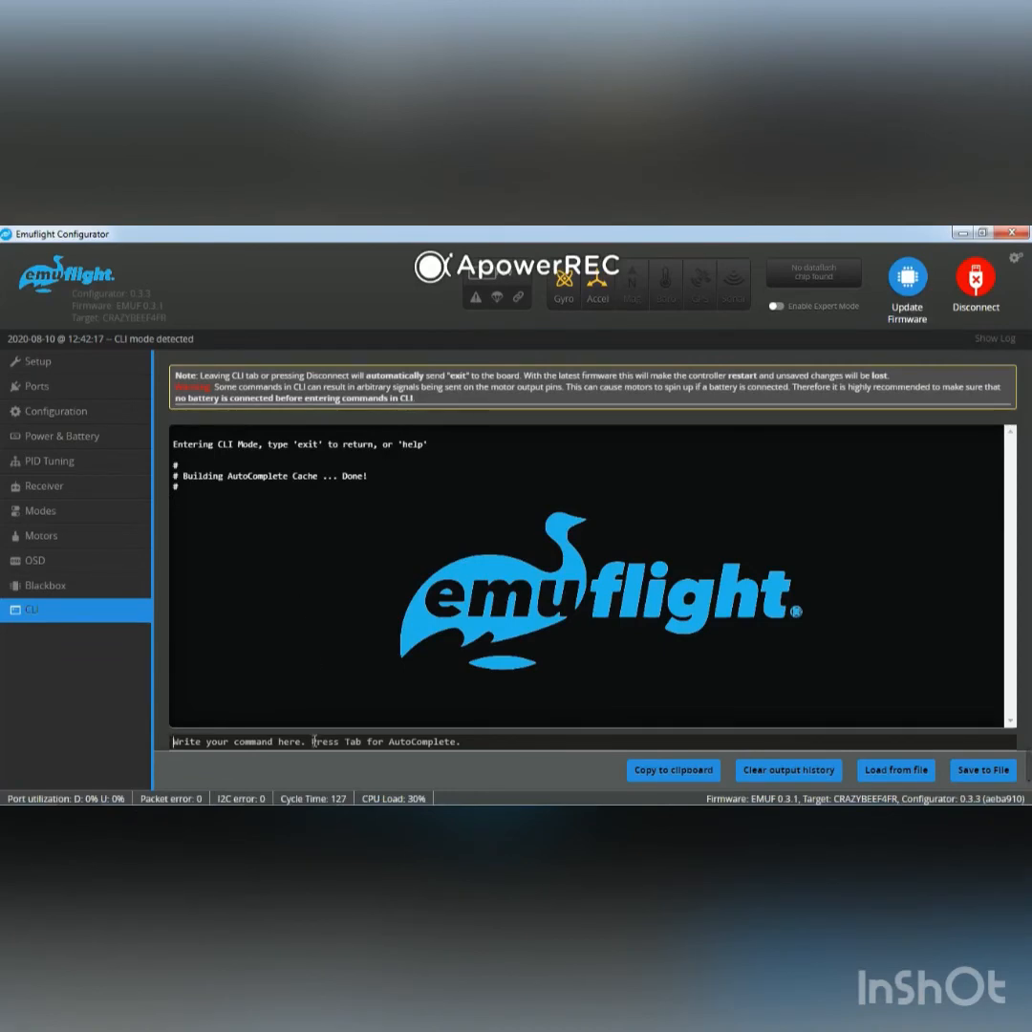
{"action": "key", "text": "ctrl+v"}
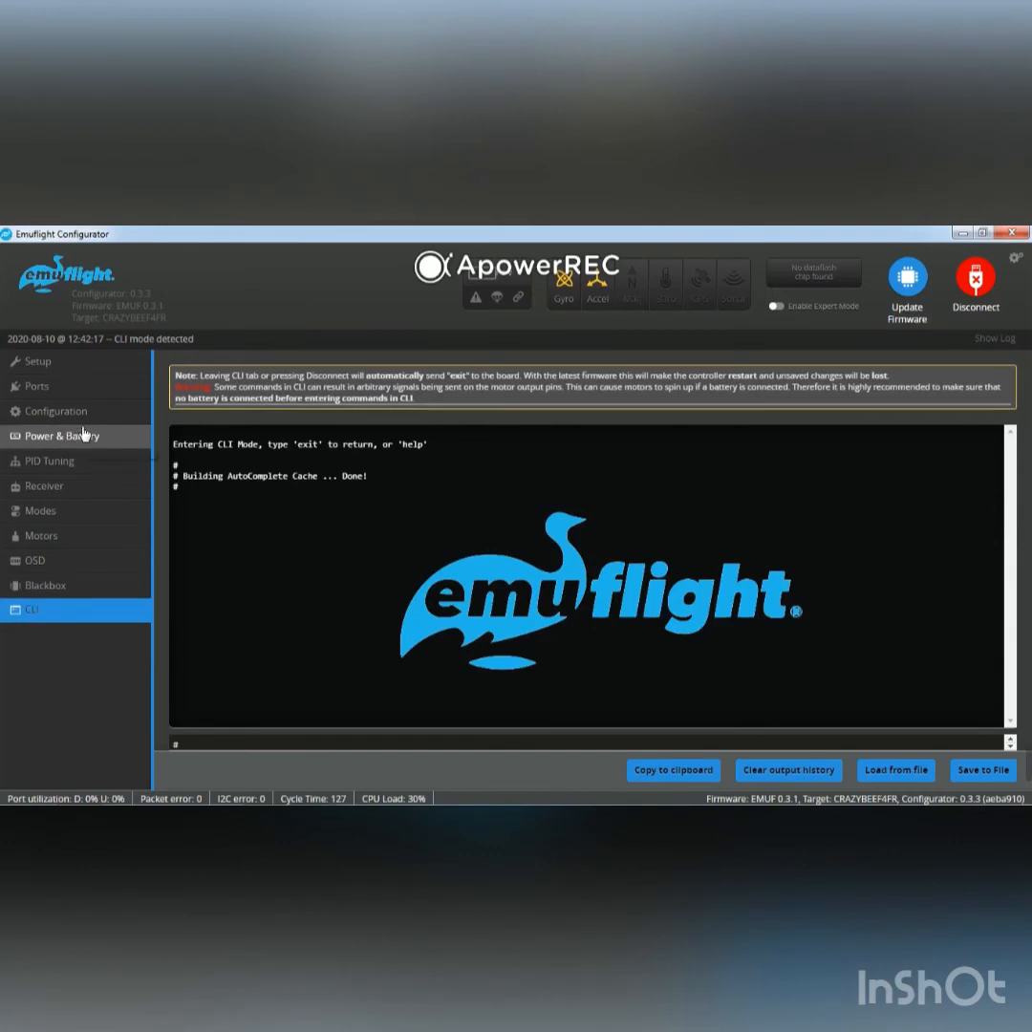
{"action": "left_click", "coordinate": [65, 511]}
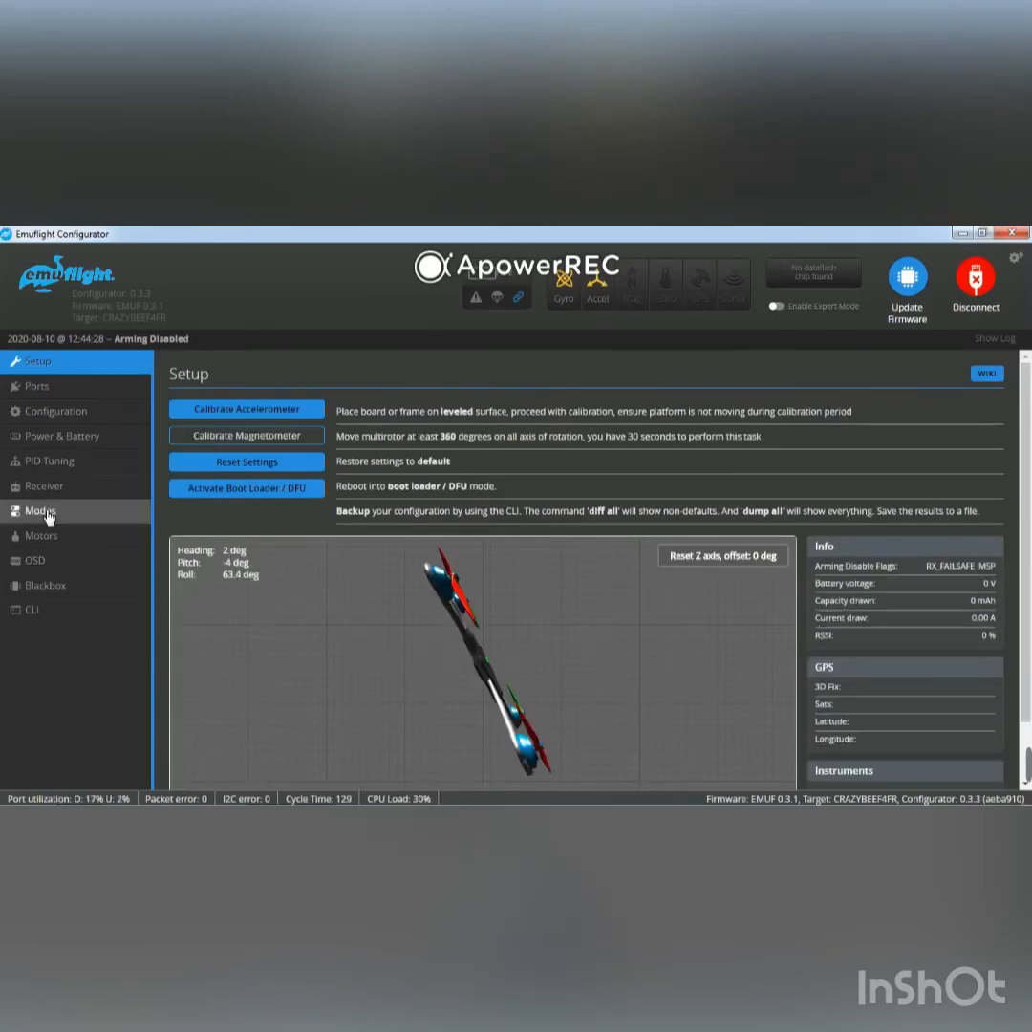
Examine the AUX channel assignments and ranges of the configured flight modes.
{"action": "left_click", "coordinate": [47, 513]}
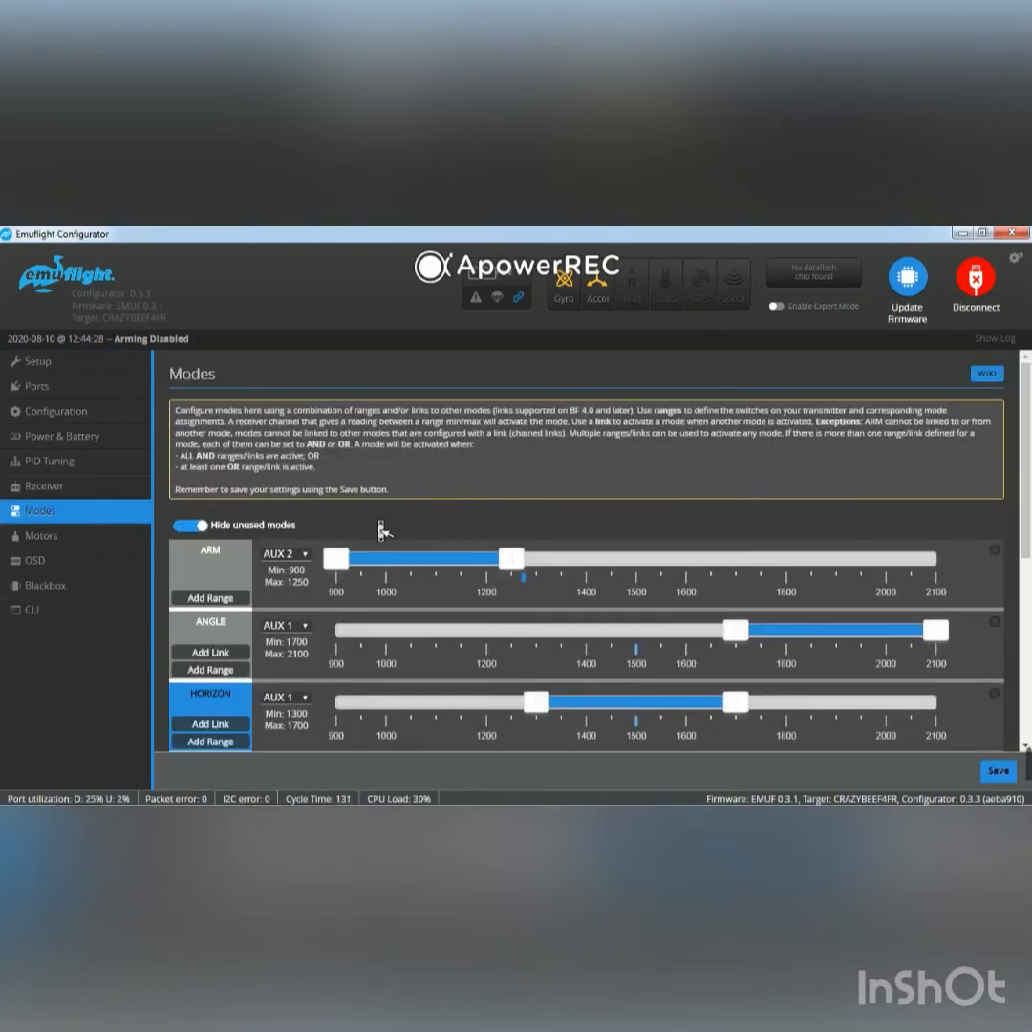
{"action": "scroll", "coordinate": [379, 527], "scroll_direction": "down", "scroll_amount": 4}
{"action": "scroll", "coordinate": [378, 527], "scroll_direction": "up", "scroll_amount": 5}
{"action": "scroll", "coordinate": [379, 527], "scroll_direction": "down", "scroll_amount": 3}
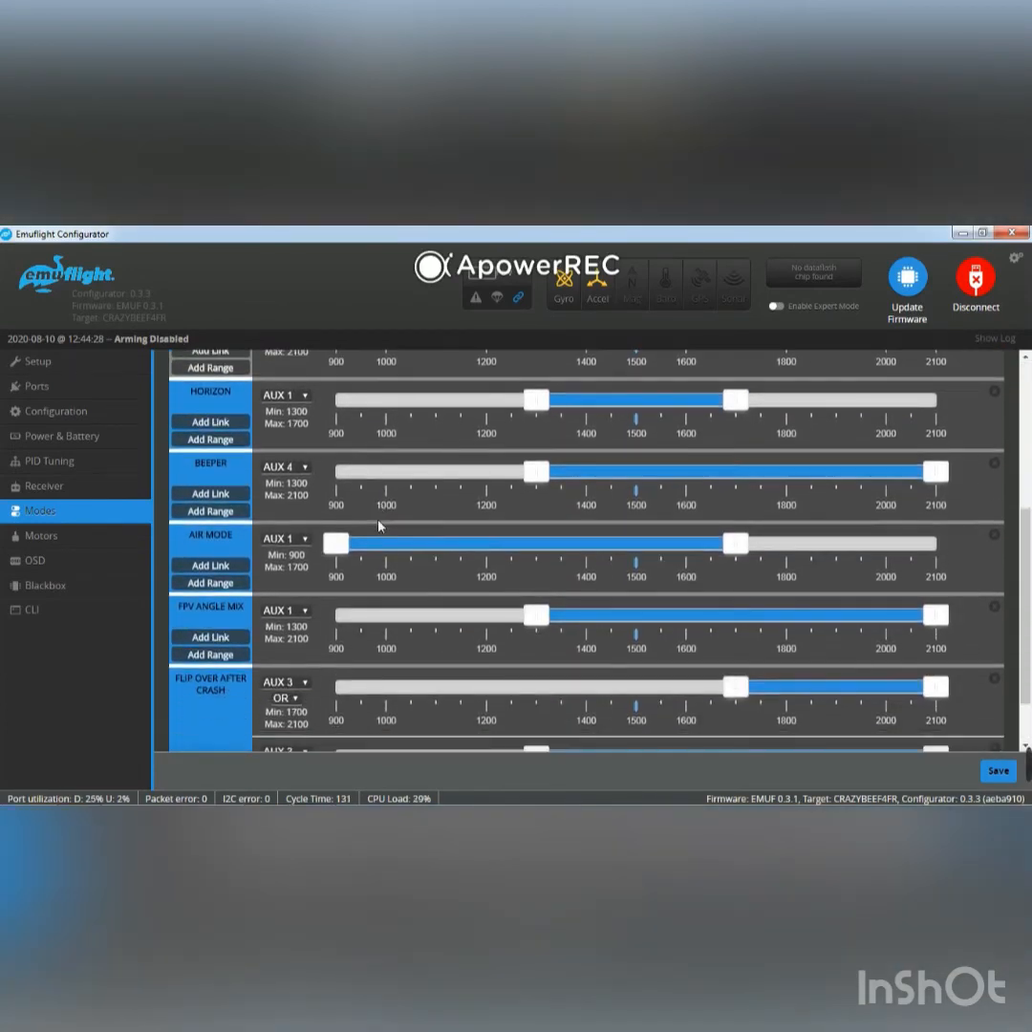
Enable Expert Mode and view the rate profile selection switch among the in-flight adjustments.
{"action": "left_click", "coordinate": [775, 308]}
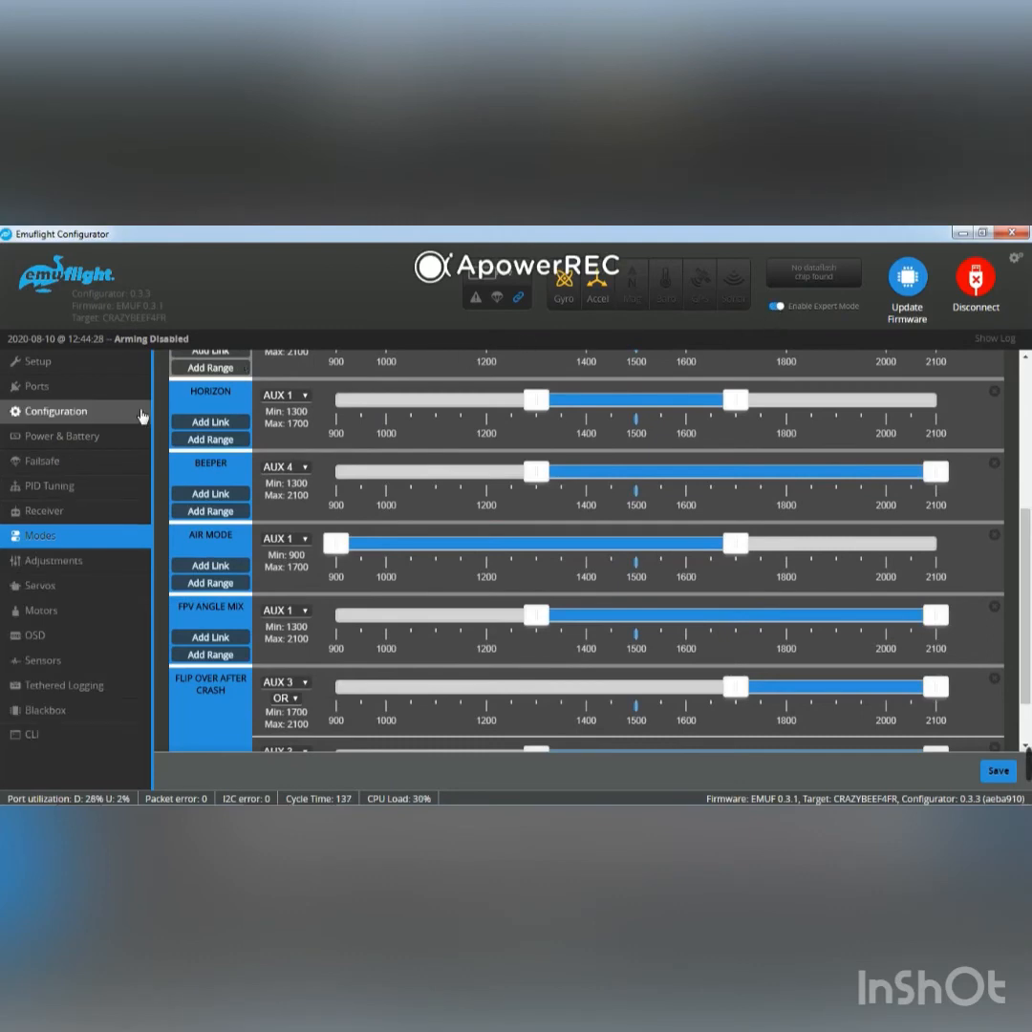
{"action": "left_click", "coordinate": [82, 571]}
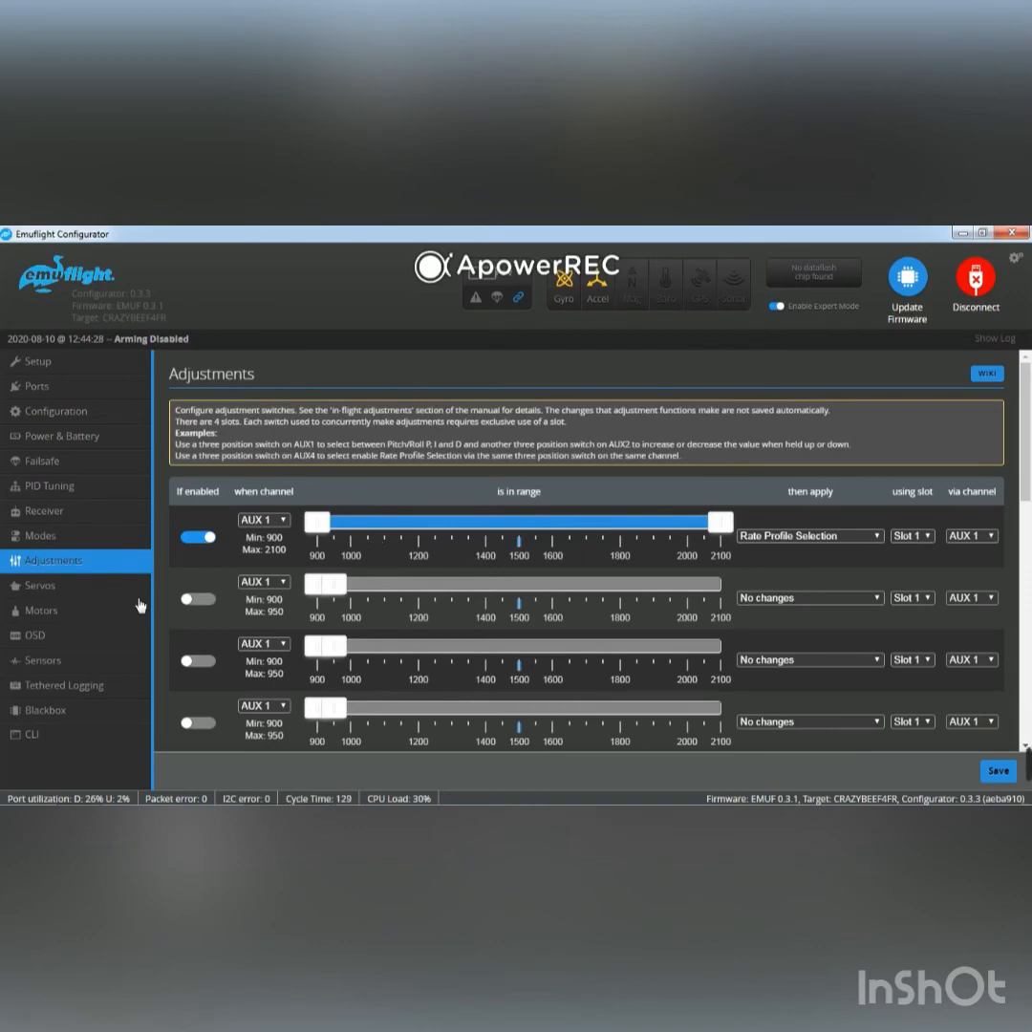
Return to the flight mode settings to review the arm, angle and horizon ranges.
{"action": "left_click", "coordinate": [113, 527]}
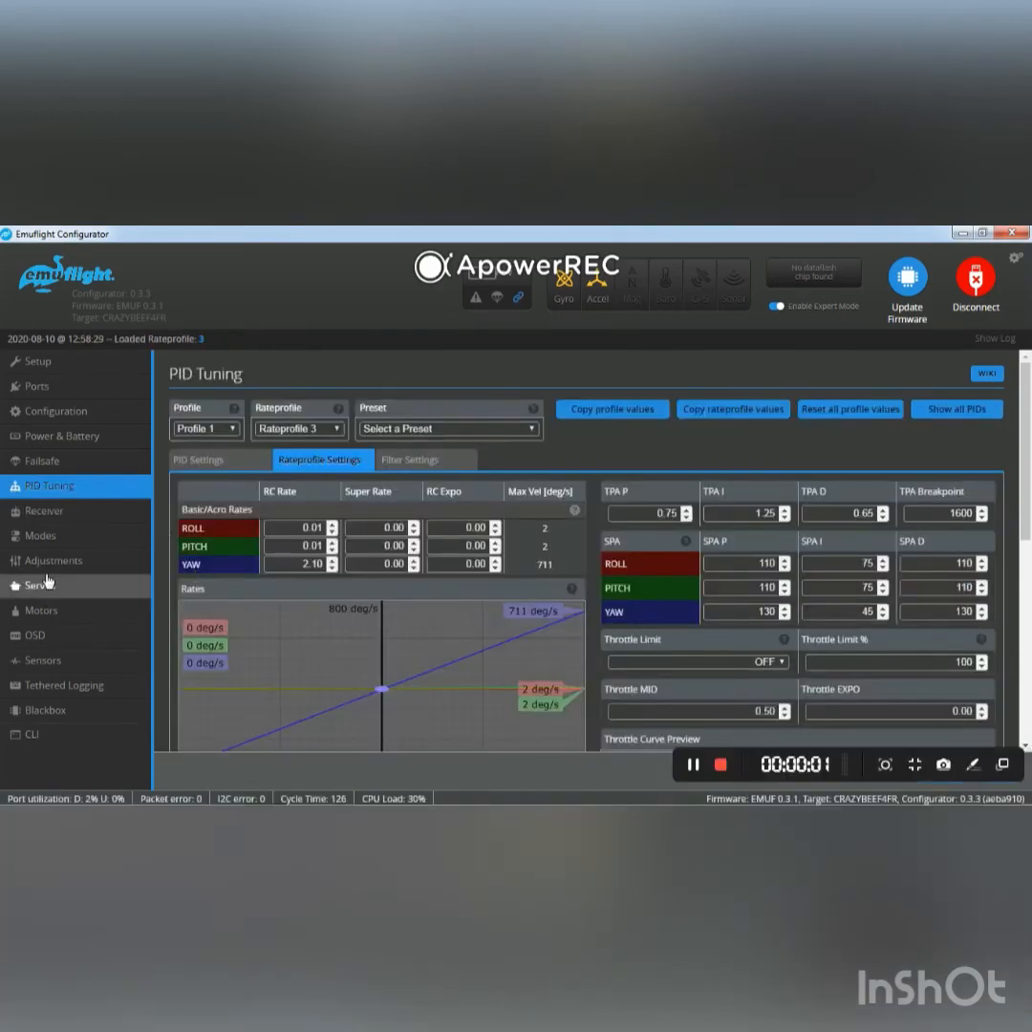
{"action": "left_click", "coordinate": [40, 535]}
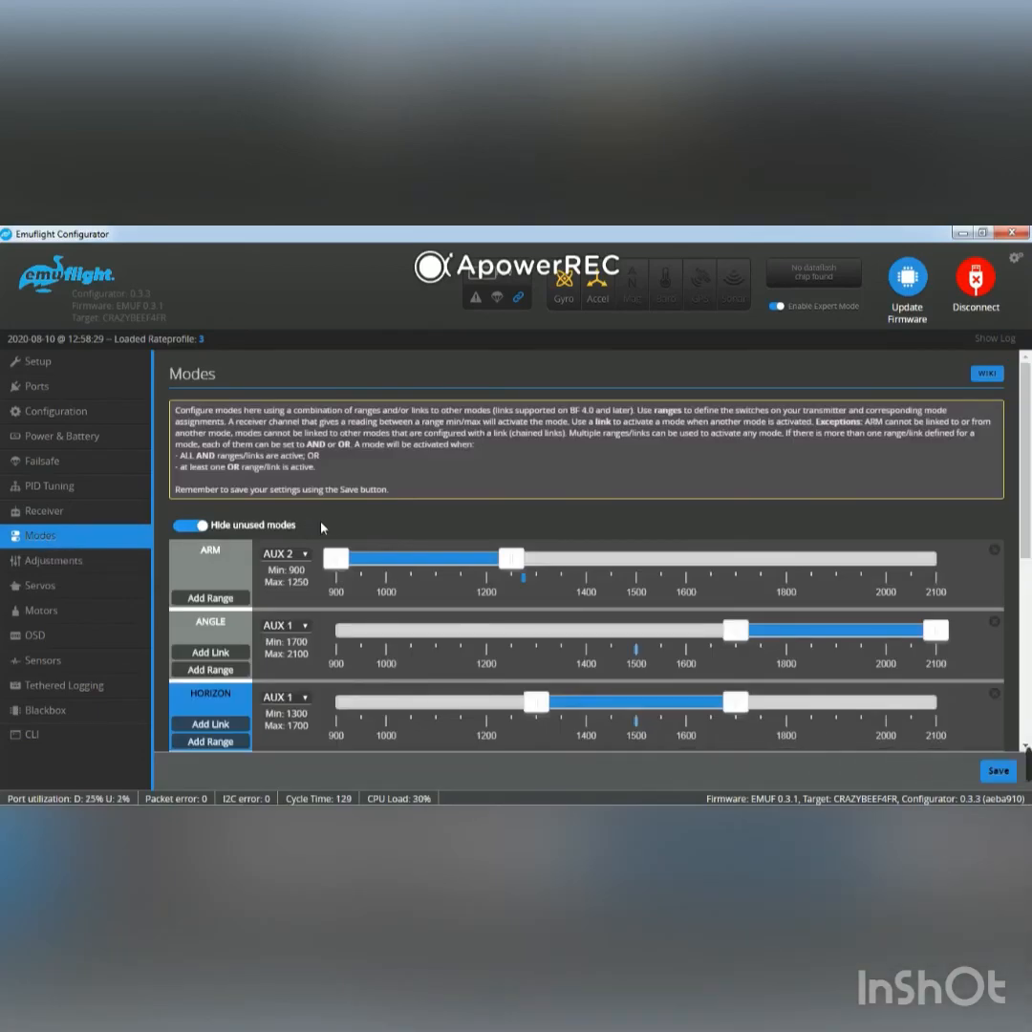
Examine the remaining flight mode ranges down to Flip Over After Crash, and view the in-flight adjustments again.
{"action": "scroll", "coordinate": [336, 522], "scroll_direction": "down", "scroll_amount": 3}
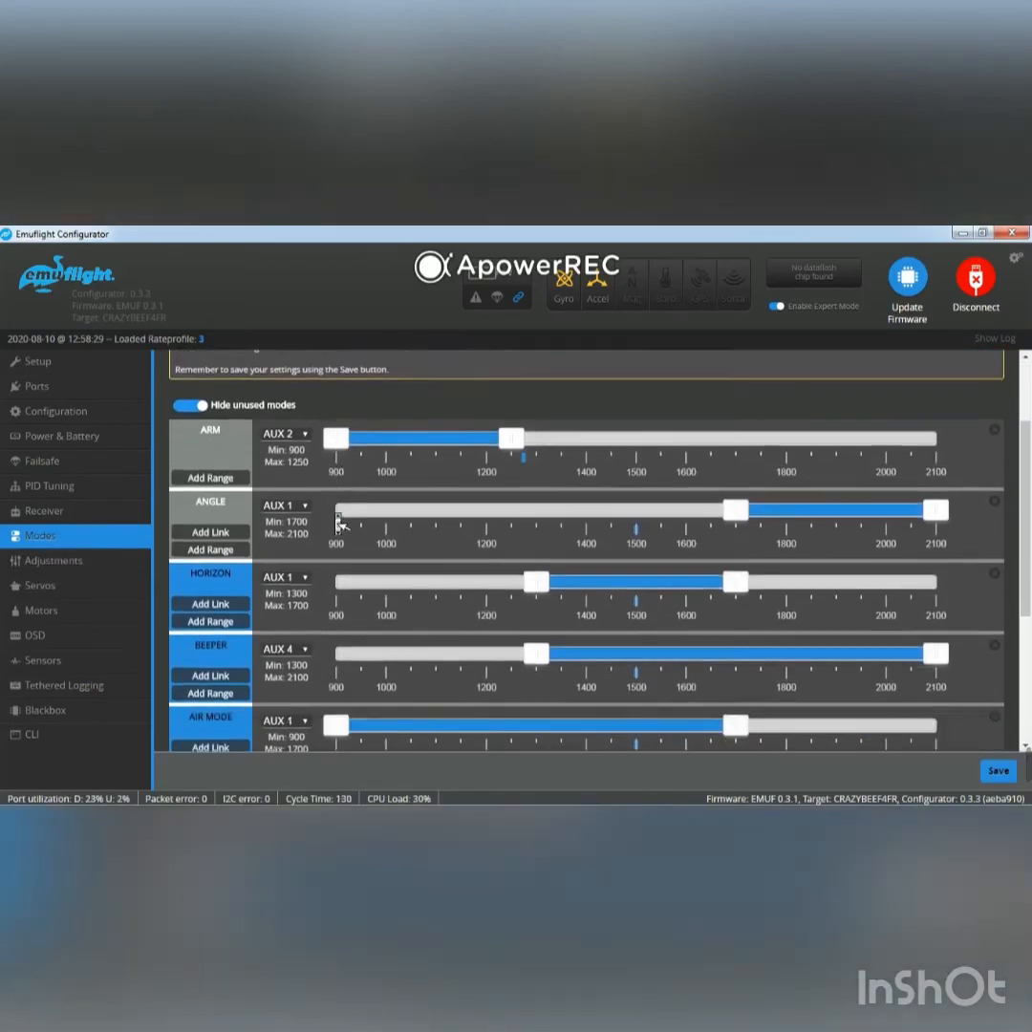
{"action": "scroll", "coordinate": [337, 521], "scroll_direction": "down", "scroll_amount": 2}
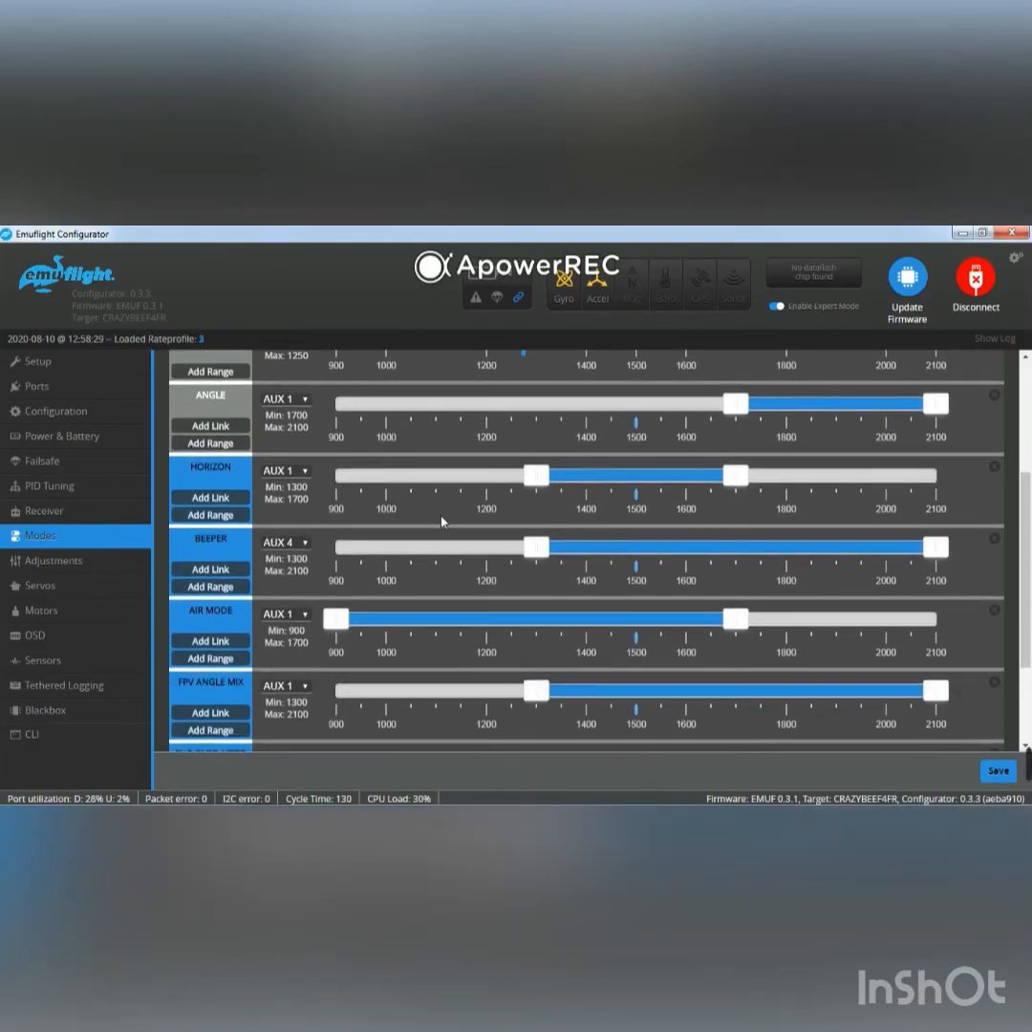
{"action": "scroll", "coordinate": [416, 523], "scroll_direction": "down", "scroll_amount": 3}
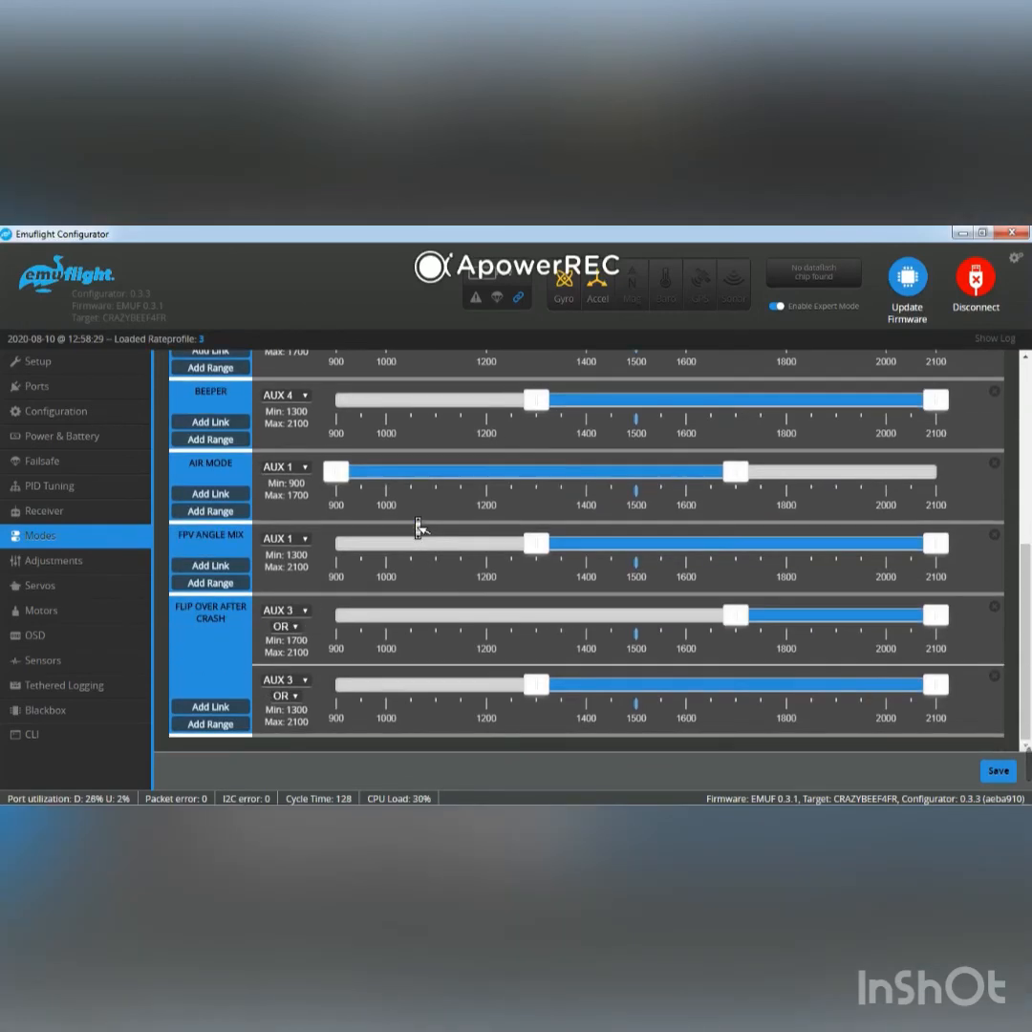
{"action": "scroll", "coordinate": [418, 527], "scroll_direction": "up", "scroll_amount": 8}
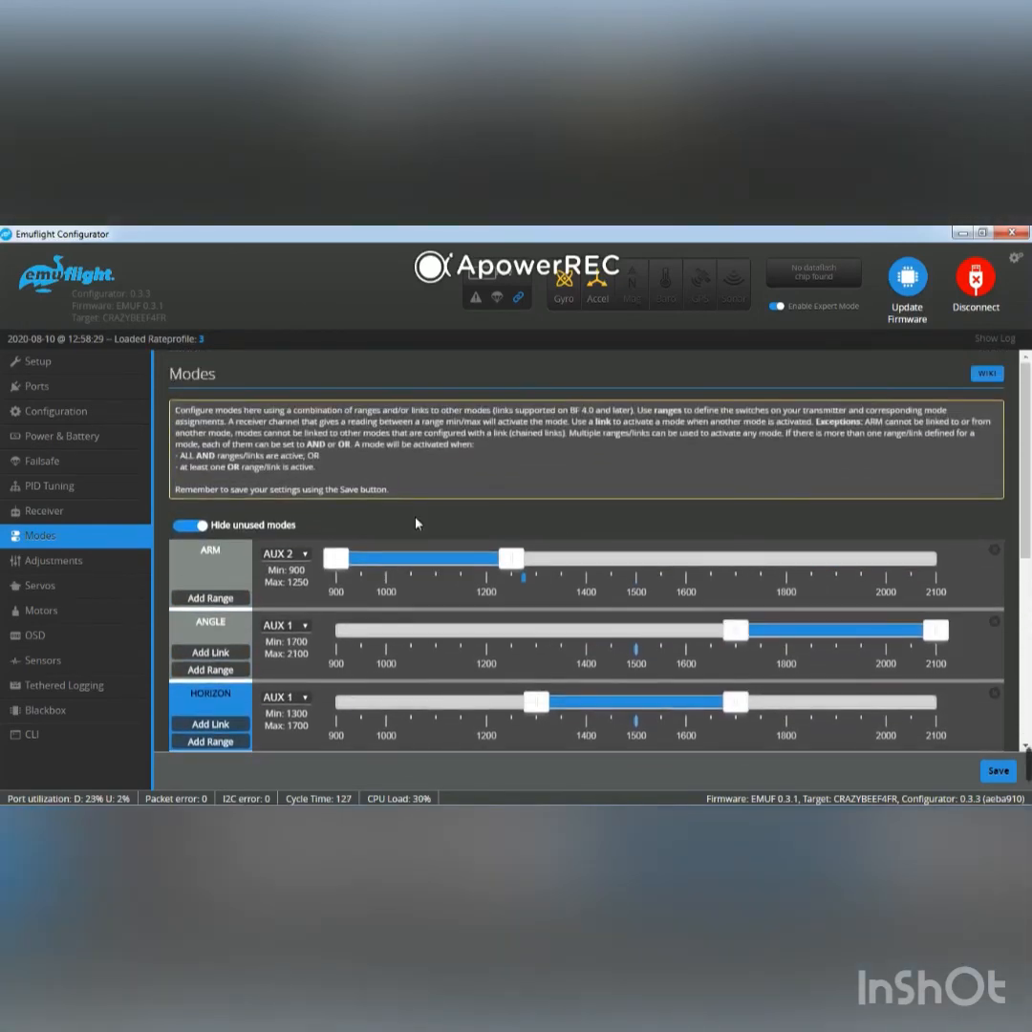
{"action": "scroll", "coordinate": [417, 526], "scroll_direction": "down", "scroll_amount": 1}
{"action": "scroll", "coordinate": [417, 525], "scroll_direction": "down", "scroll_amount": 2}
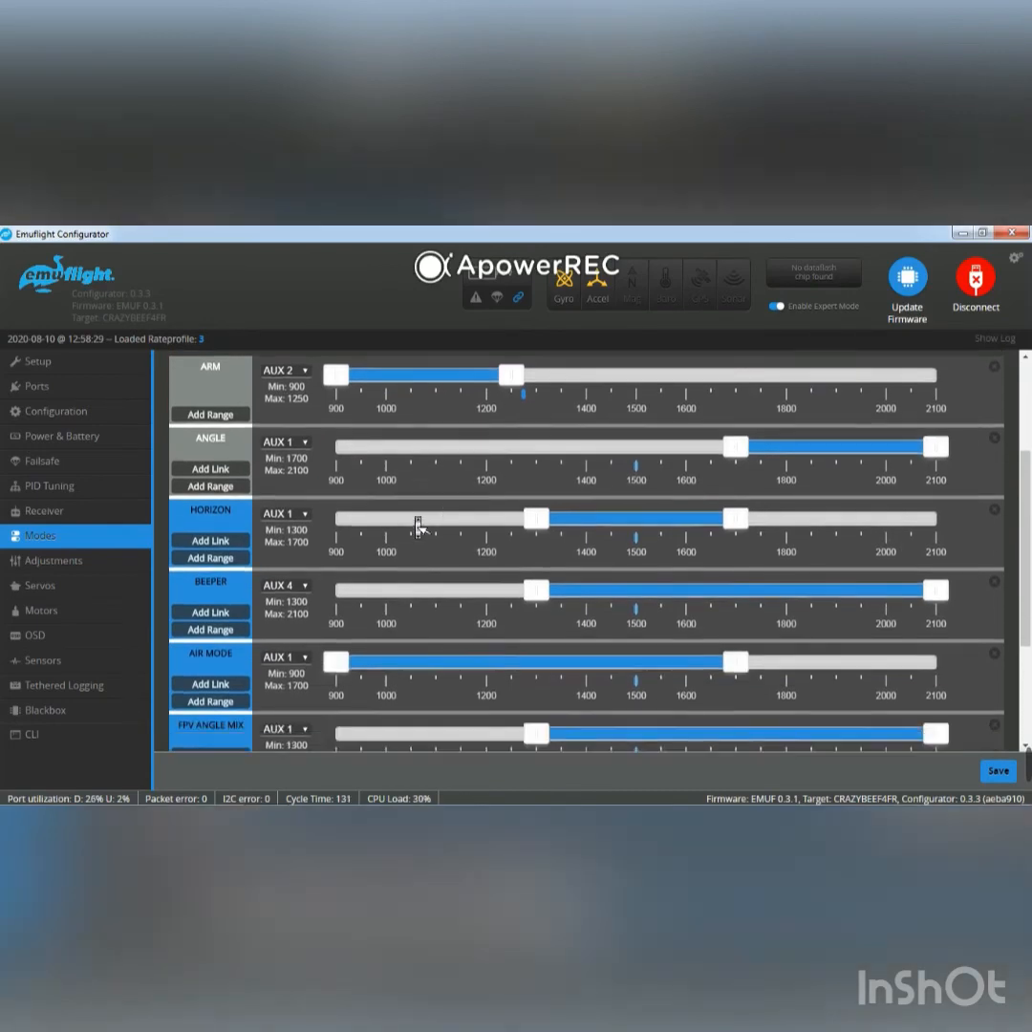
{"action": "scroll", "coordinate": [418, 527], "scroll_direction": "down", "scroll_amount": 1}
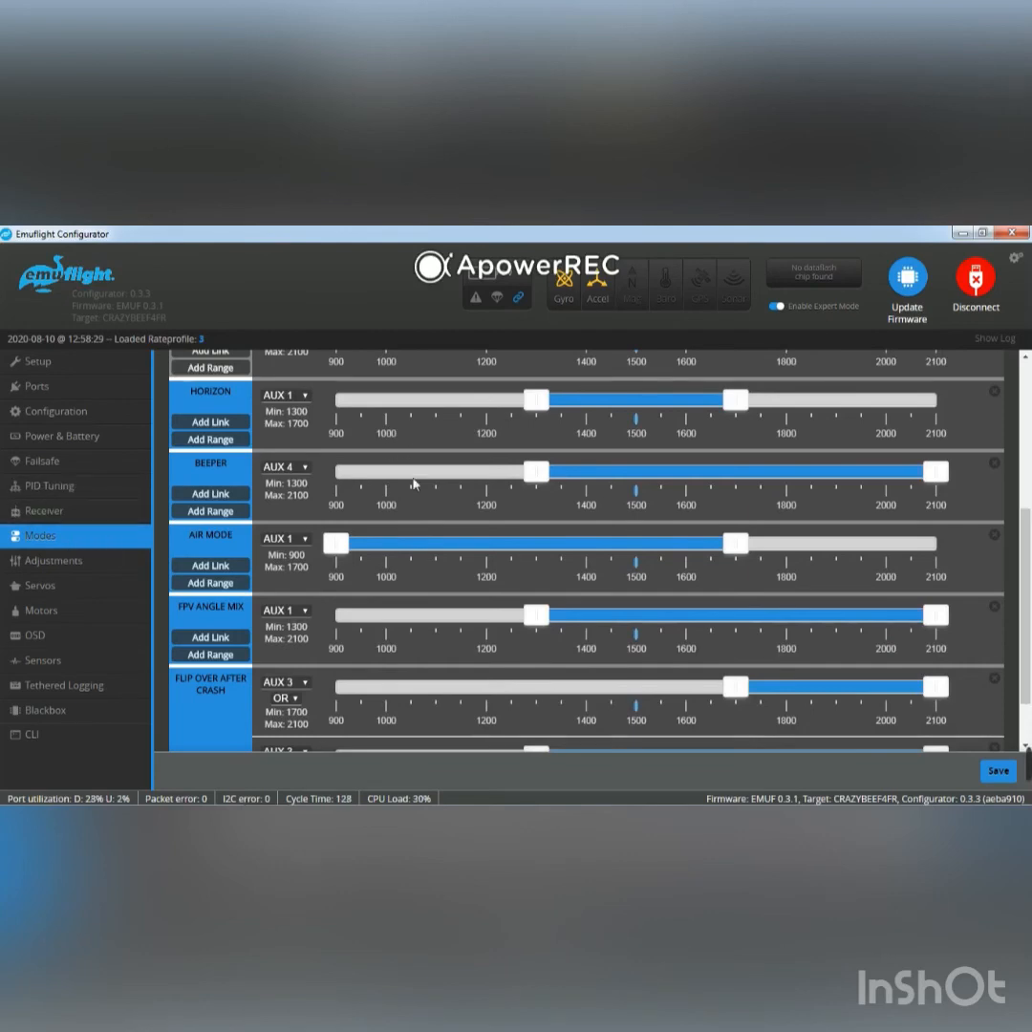
{"action": "left_click", "coordinate": [49, 571]}
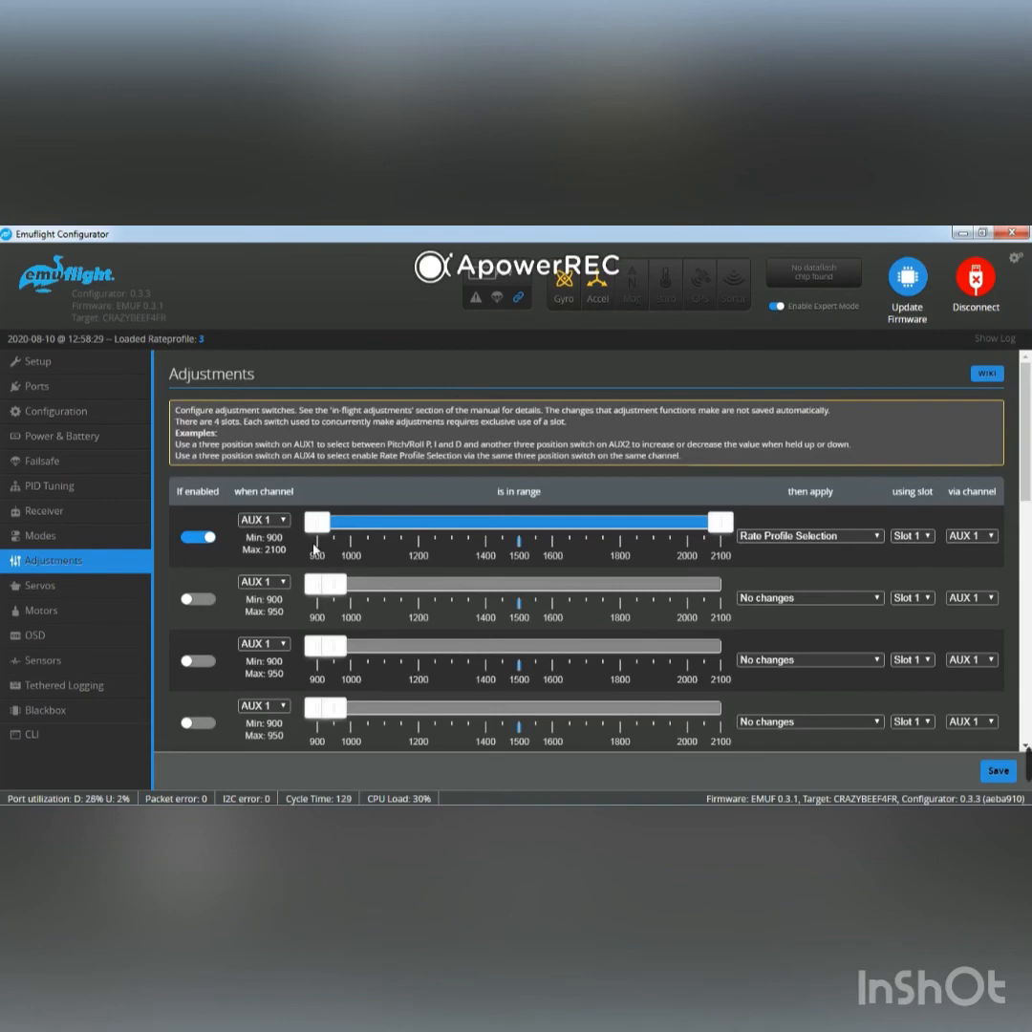
Open the PID tuning settings and compare the values of Profile 2 with those of Profile 1.
{"action": "left_click", "coordinate": [58, 491]}
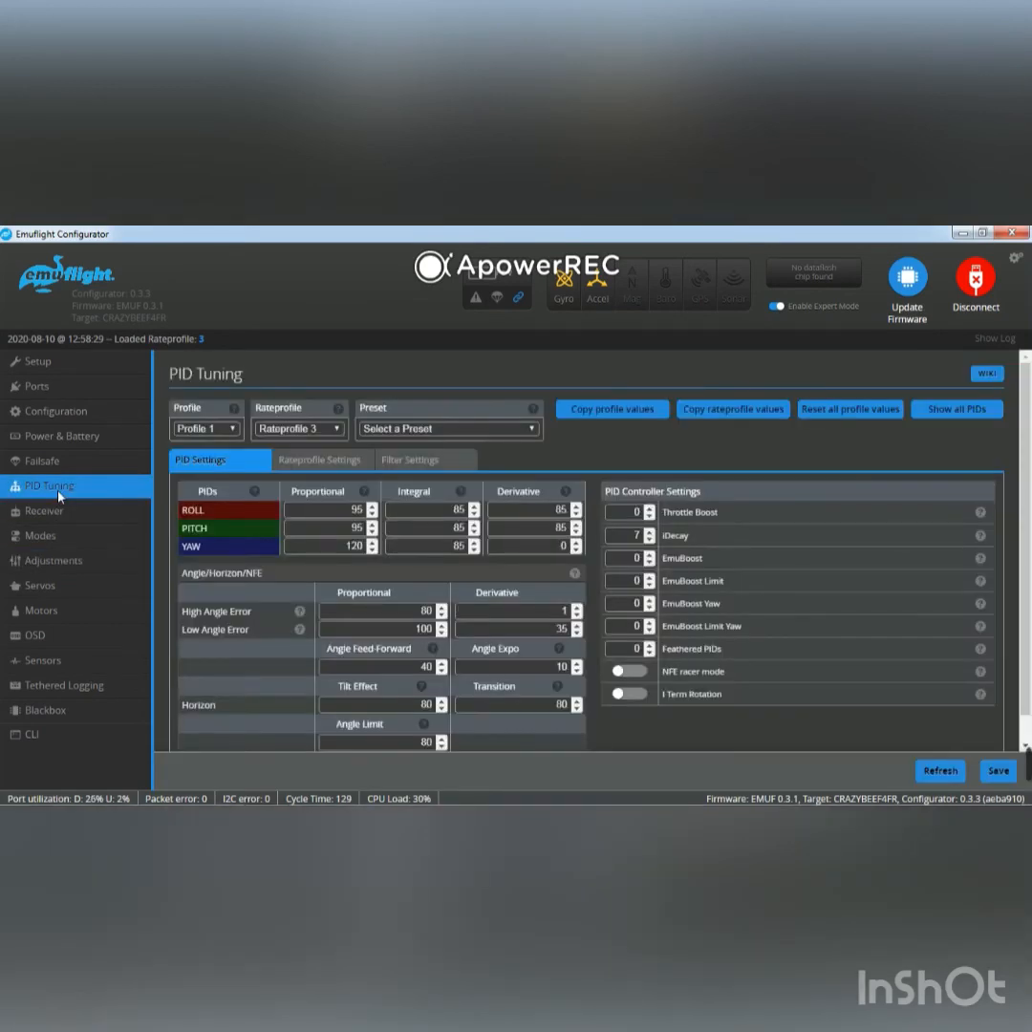
{"action": "left_click", "coordinate": [220, 435]}
{"action": "left_click", "coordinate": [216, 458]}
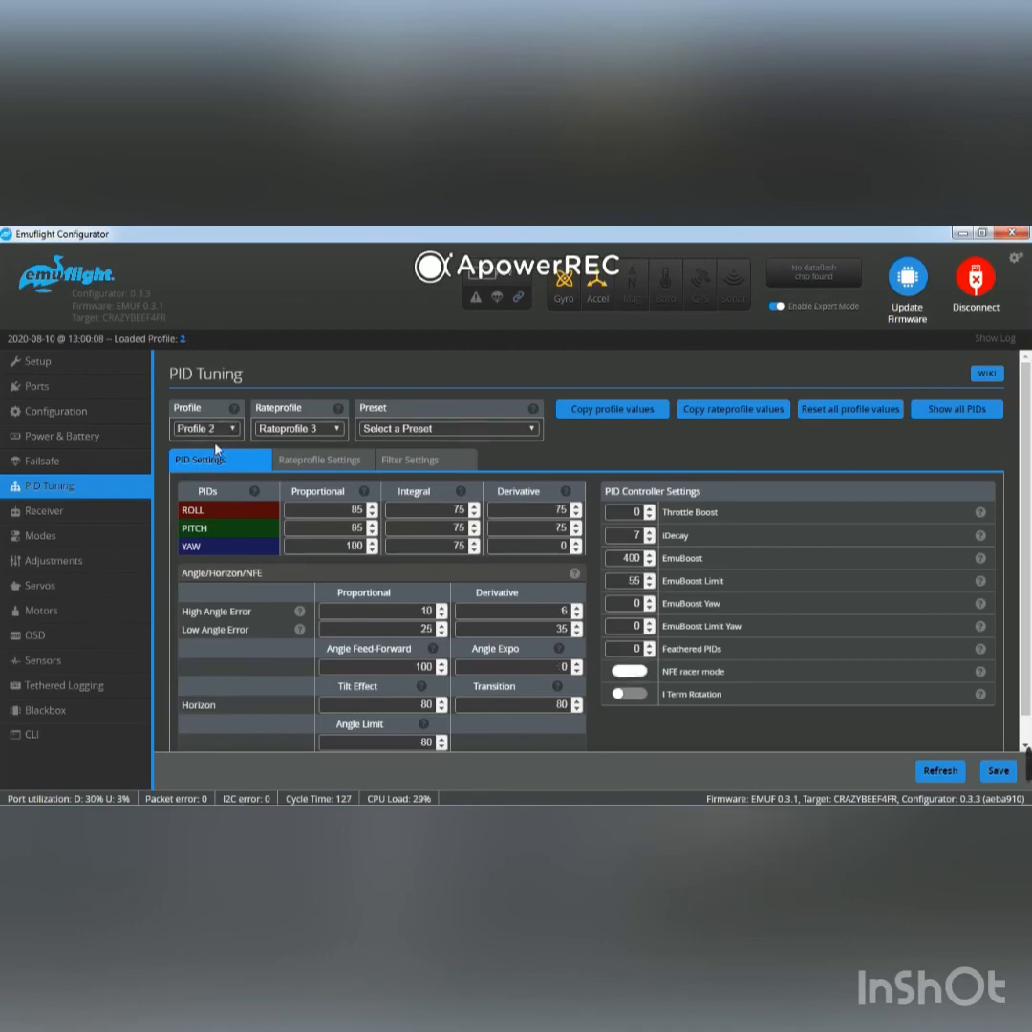
{"action": "left_click", "coordinate": [224, 431]}
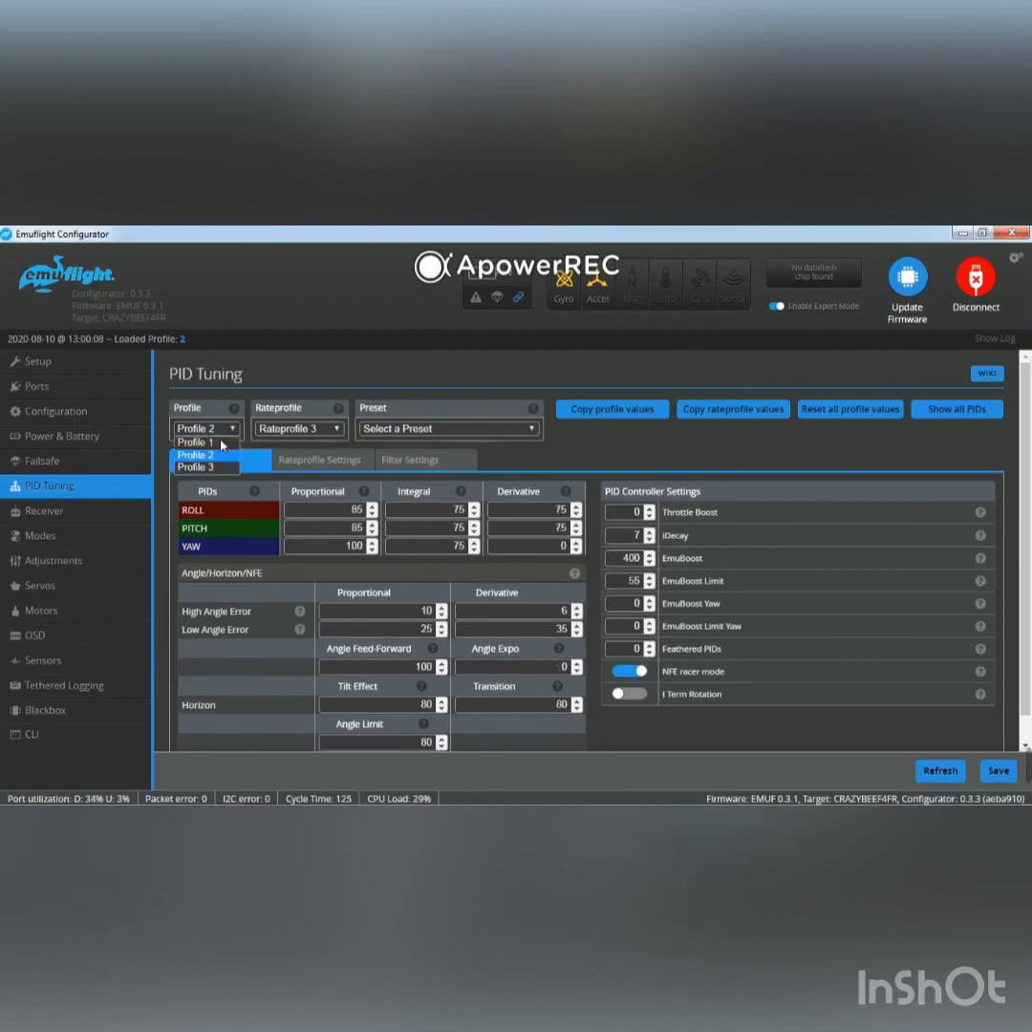
{"action": "left_click", "coordinate": [218, 443]}
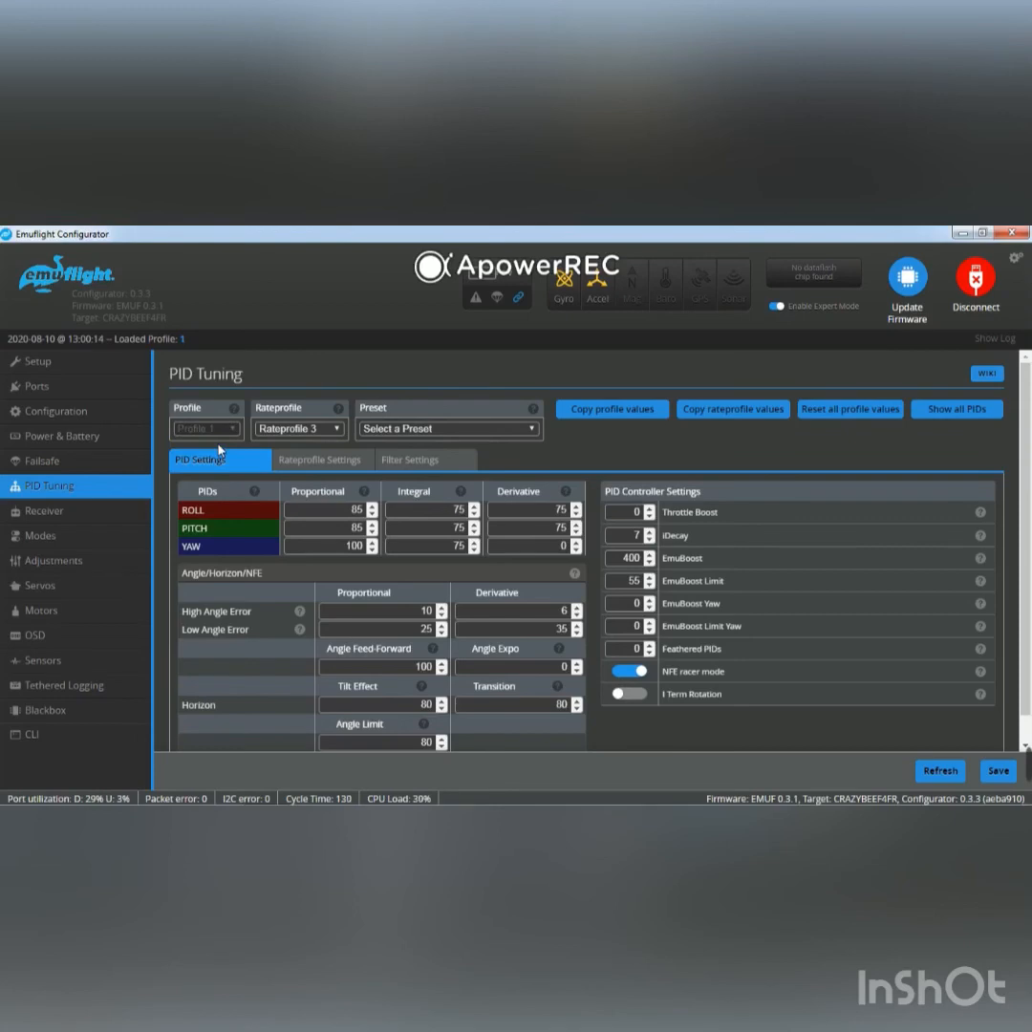
View the rateprofile settings, switching from Rateprofile 3 to Rateprofile 1 to compare the rates.
{"action": "left_click", "coordinate": [310, 460]}
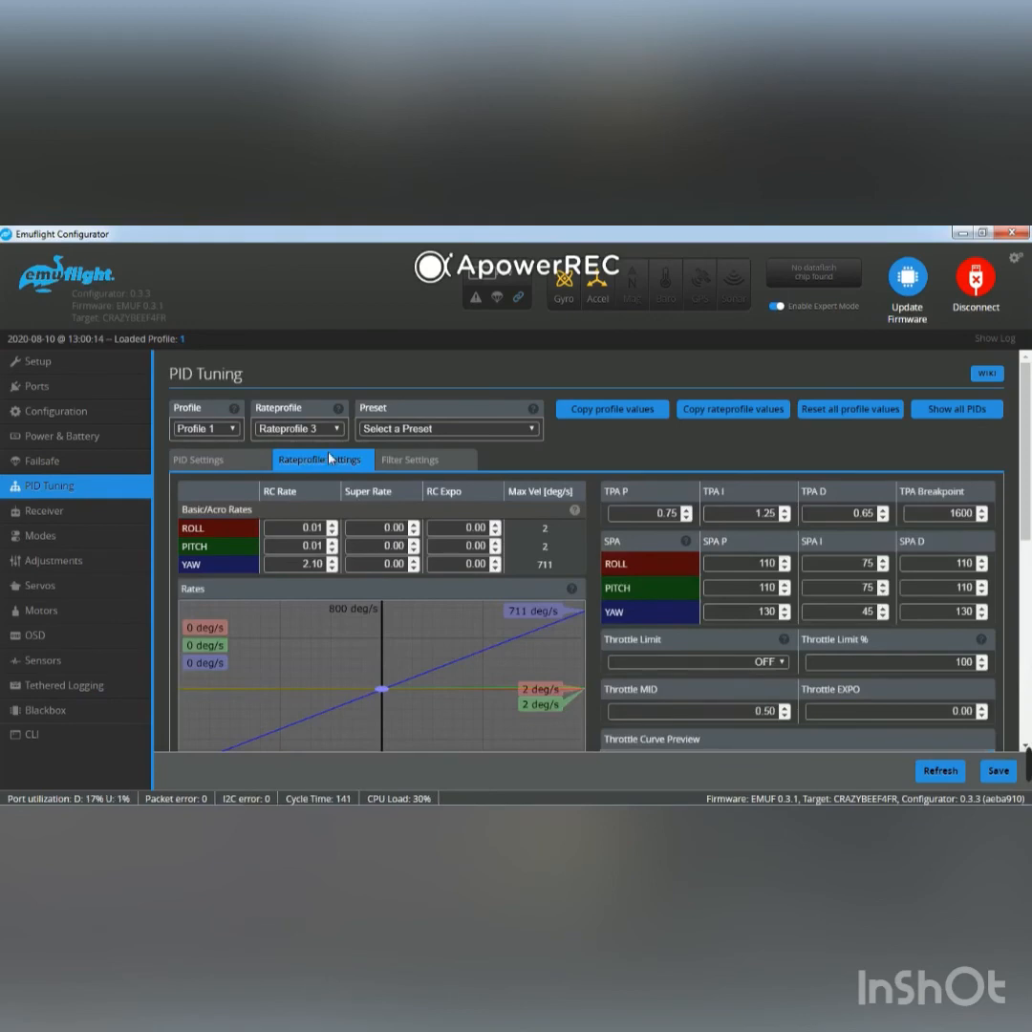
{"action": "left_click", "coordinate": [325, 437]}
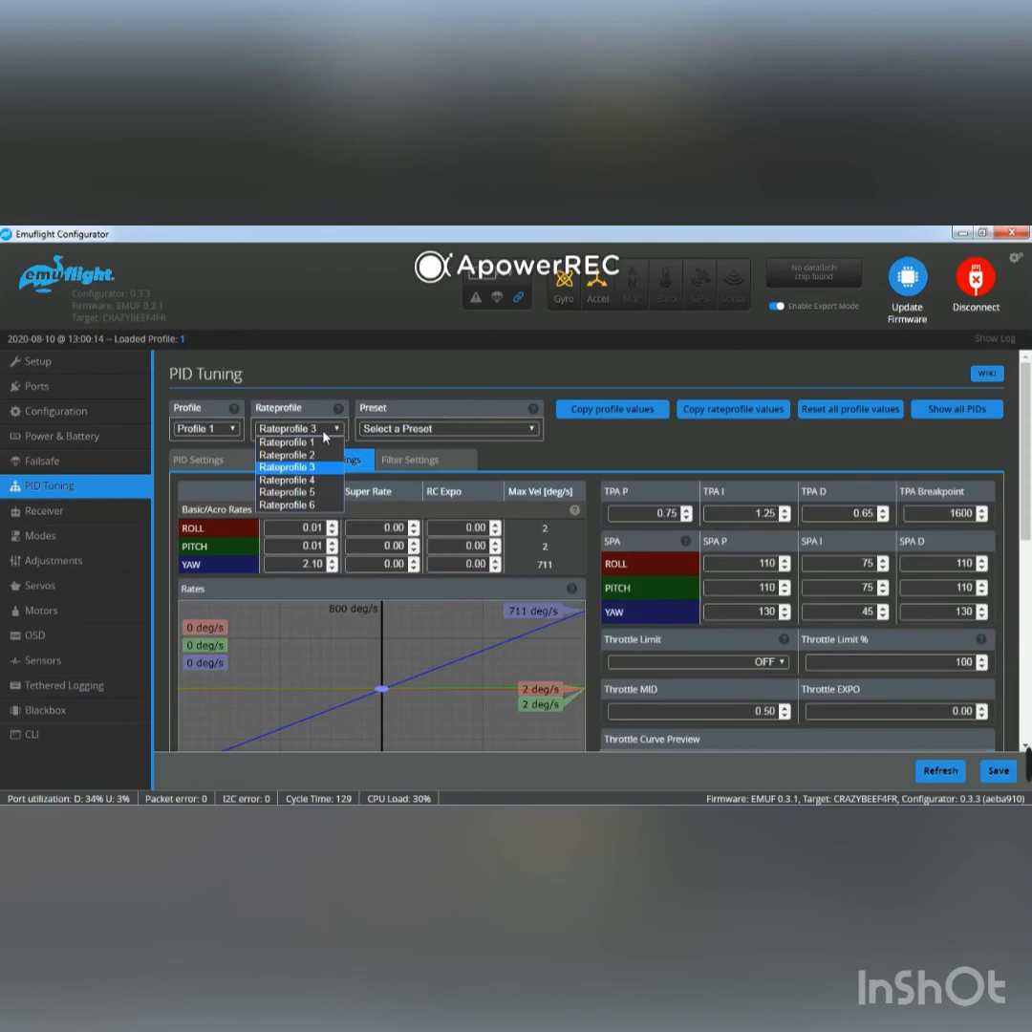
{"action": "left_click", "coordinate": [286, 442]}
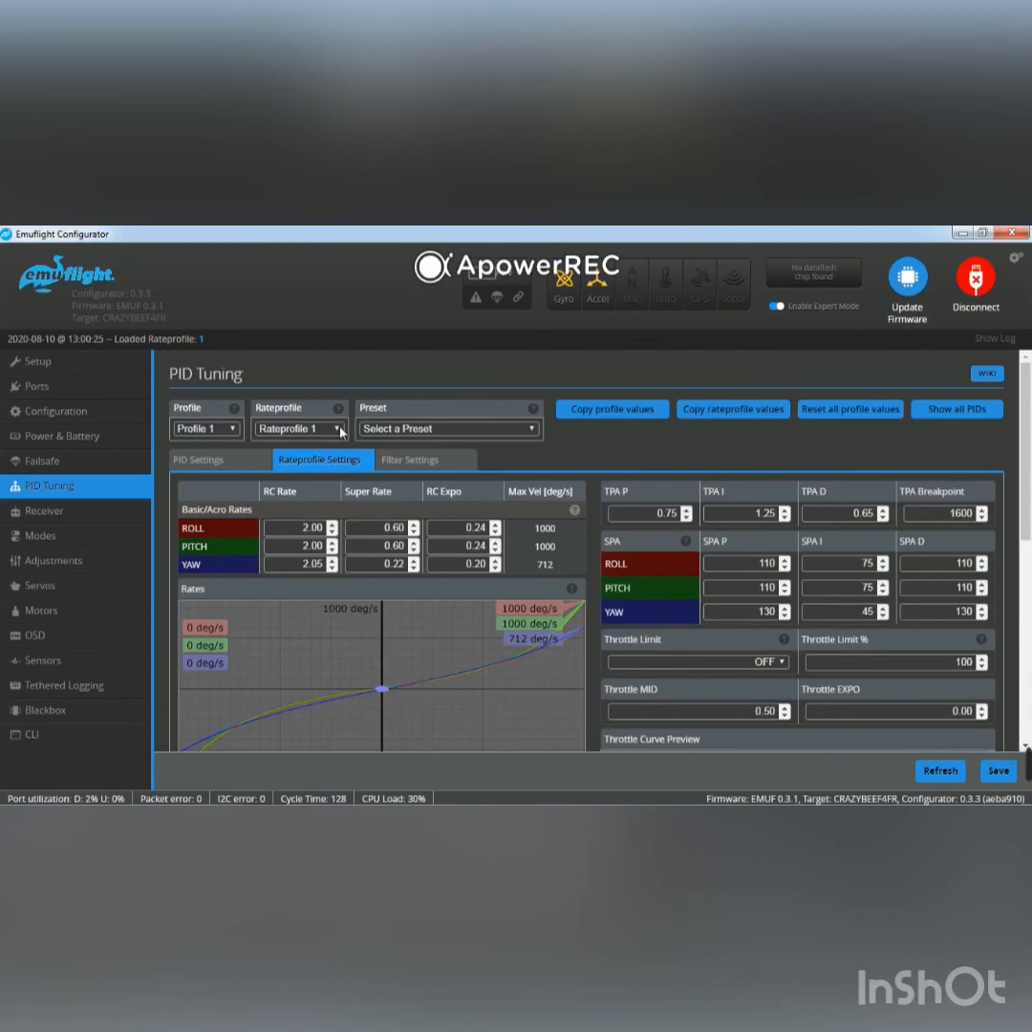
{"action": "left_click", "coordinate": [340, 430]}
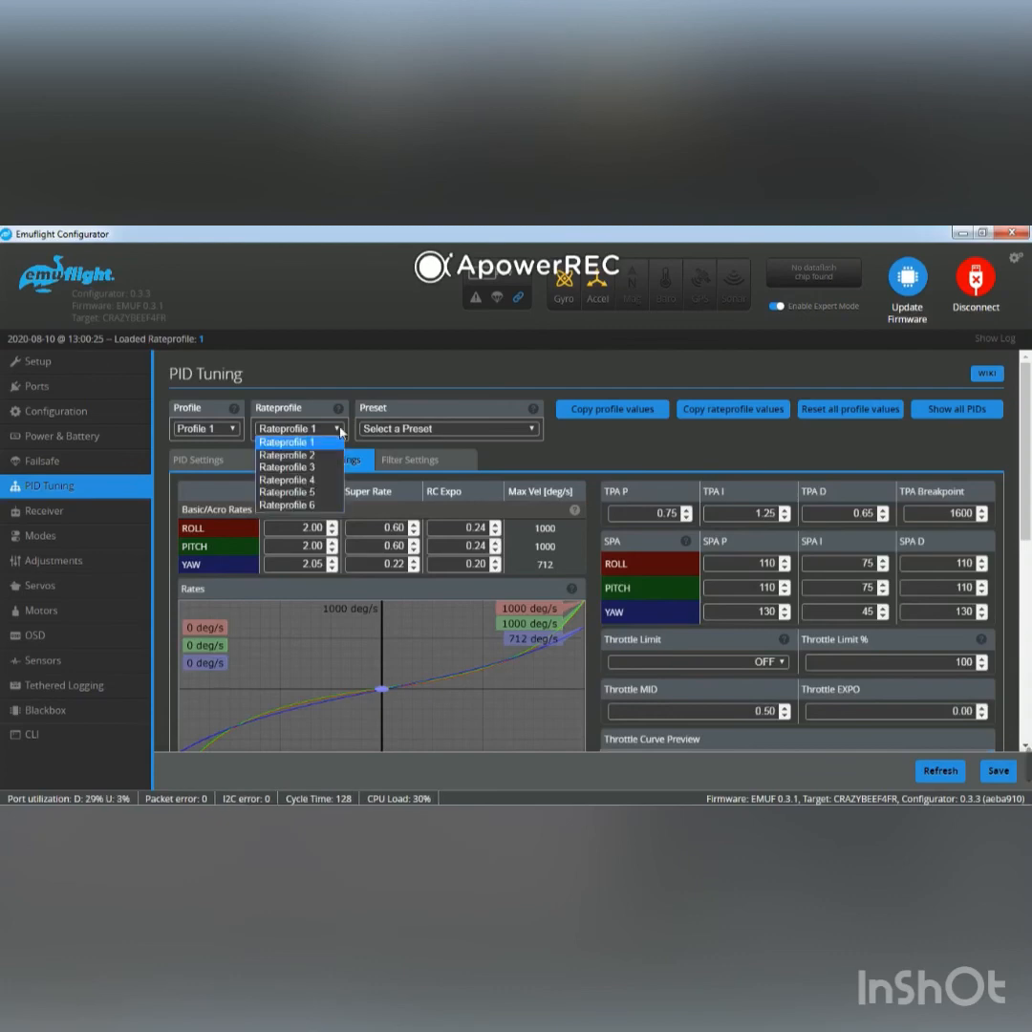
{"action": "left_click", "coordinate": [322, 459]}
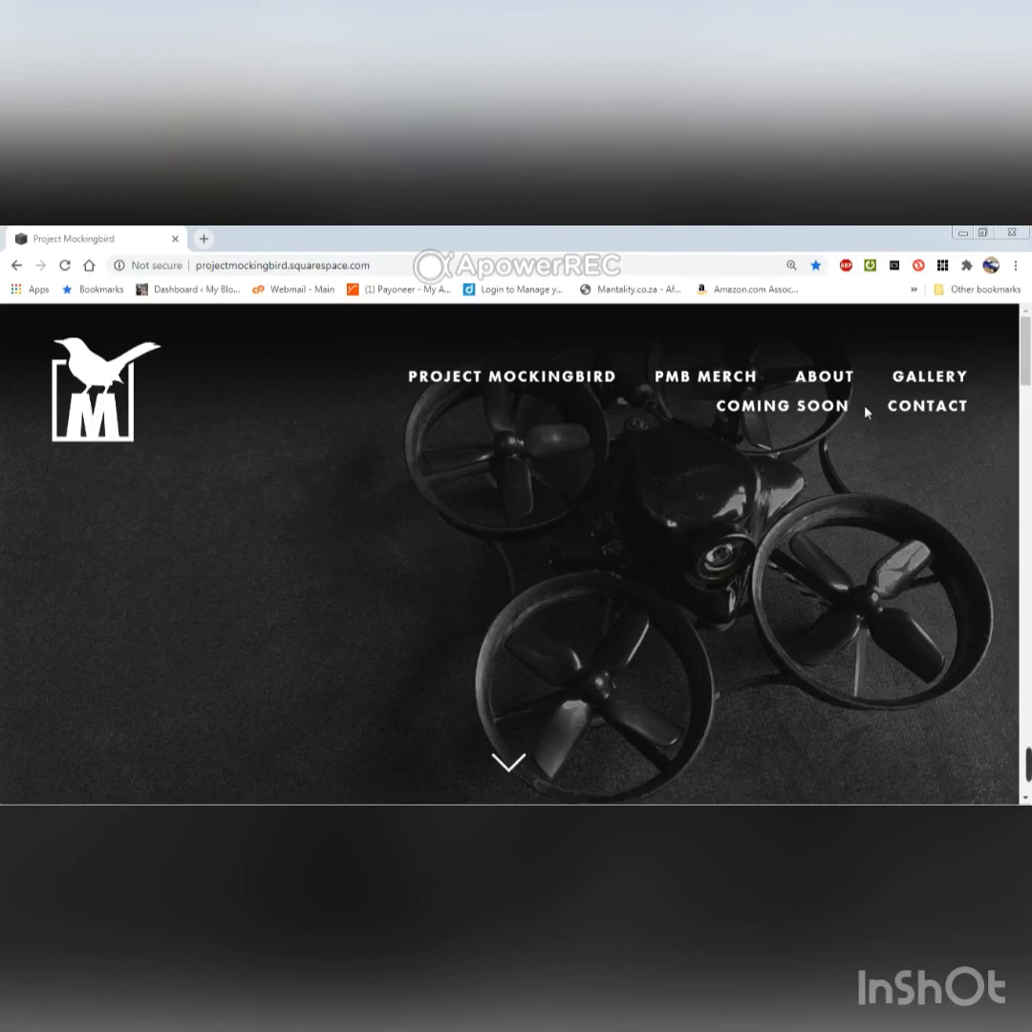
Switch to the browser and open the Project Mockingbird guide for Emuflight 0.3.x on 1S 65mm brushless whoops, reading through its overview.
{"action": "left_click_drag", "start_coordinate": [1026, 368], "coordinate": [1029, 442]}
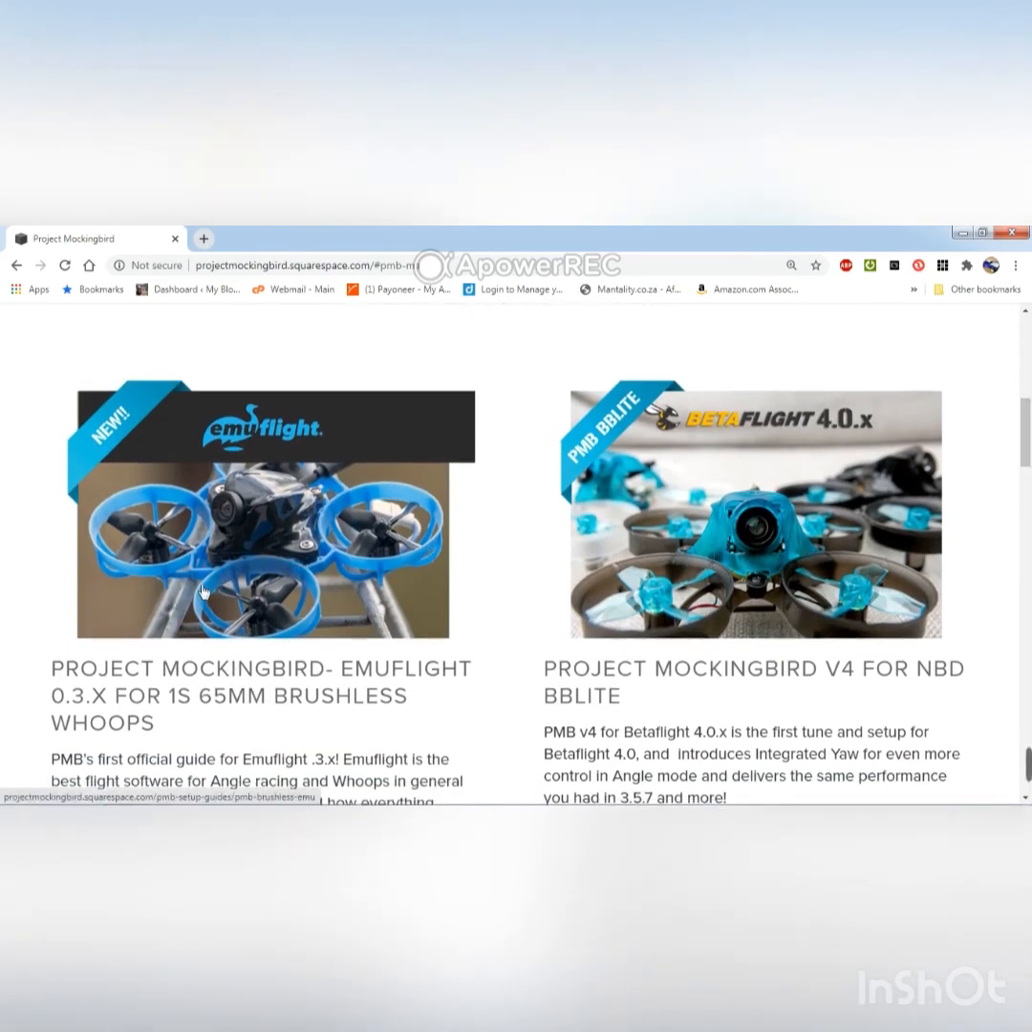
{"action": "left_click", "coordinate": [258, 602]}
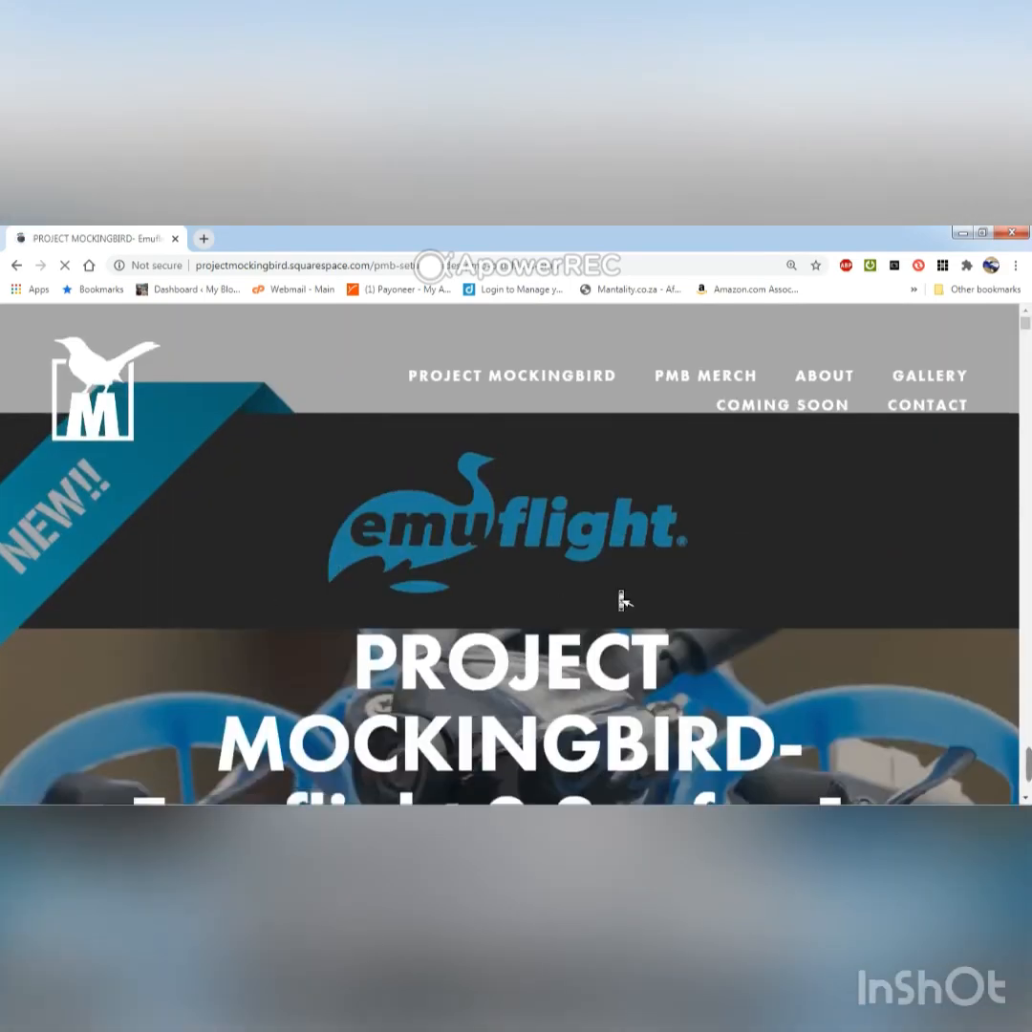
{"action": "scroll", "coordinate": [621, 600], "scroll_direction": "down", "scroll_amount": 10}
{"action": "scroll", "coordinate": [621, 600], "scroll_direction": "down", "scroll_amount": 5}
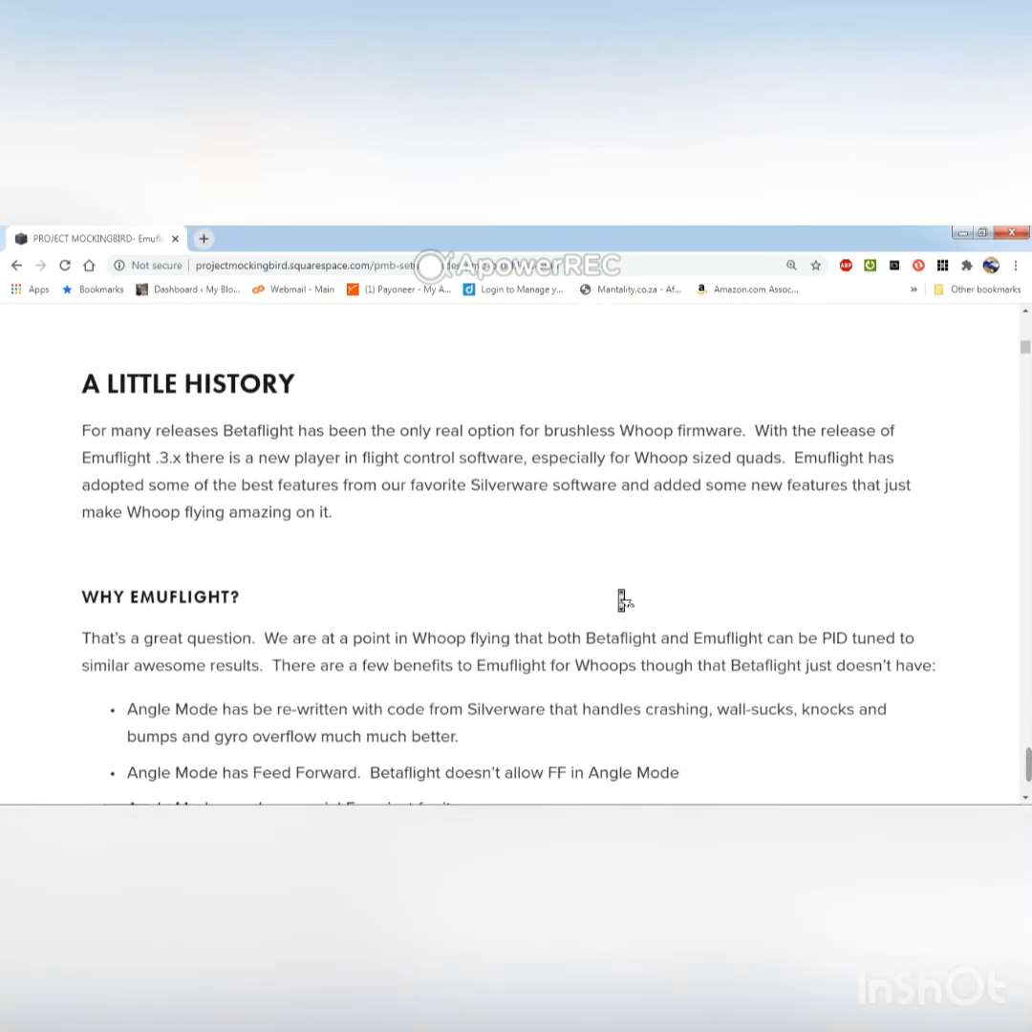
{"action": "scroll", "coordinate": [621, 600], "scroll_direction": "down", "scroll_amount": 10}
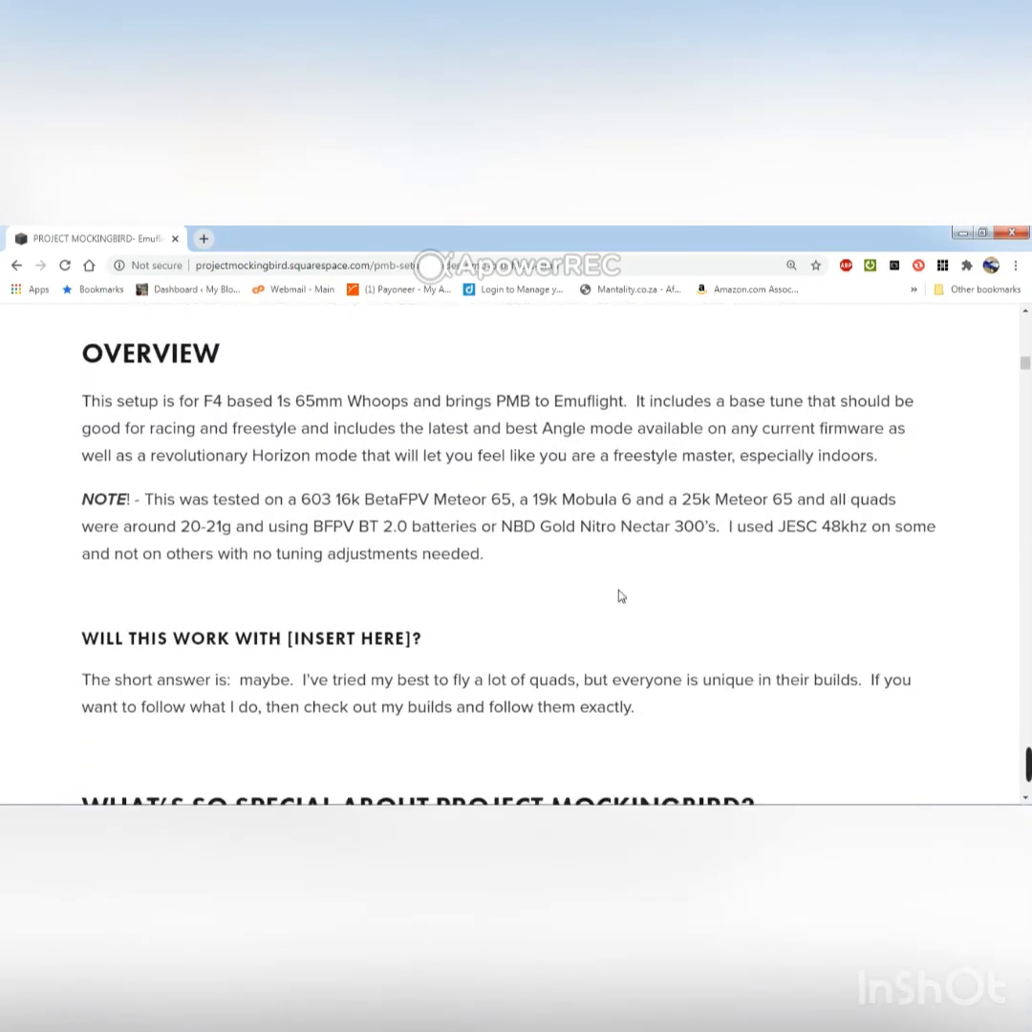
{"action": "scroll", "coordinate": [621, 596], "scroll_direction": "down", "scroll_amount": 10}
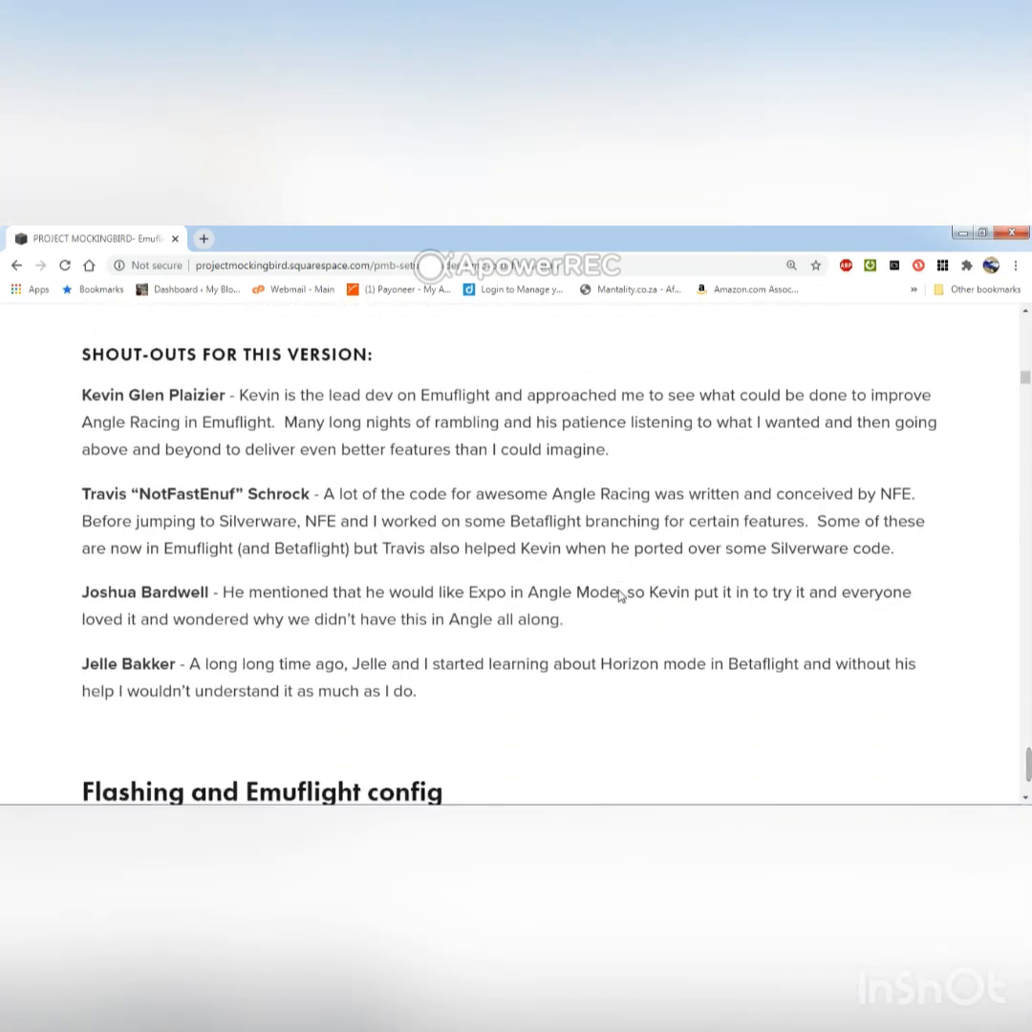
Examine the guide's flashing and configuration sections, including the mixer, motor idle throttle and camera settings.
{"action": "scroll", "coordinate": [621, 596], "scroll_direction": "down", "scroll_amount": 4}
{"action": "scroll", "coordinate": [619, 596], "scroll_direction": "down", "scroll_amount": 5}
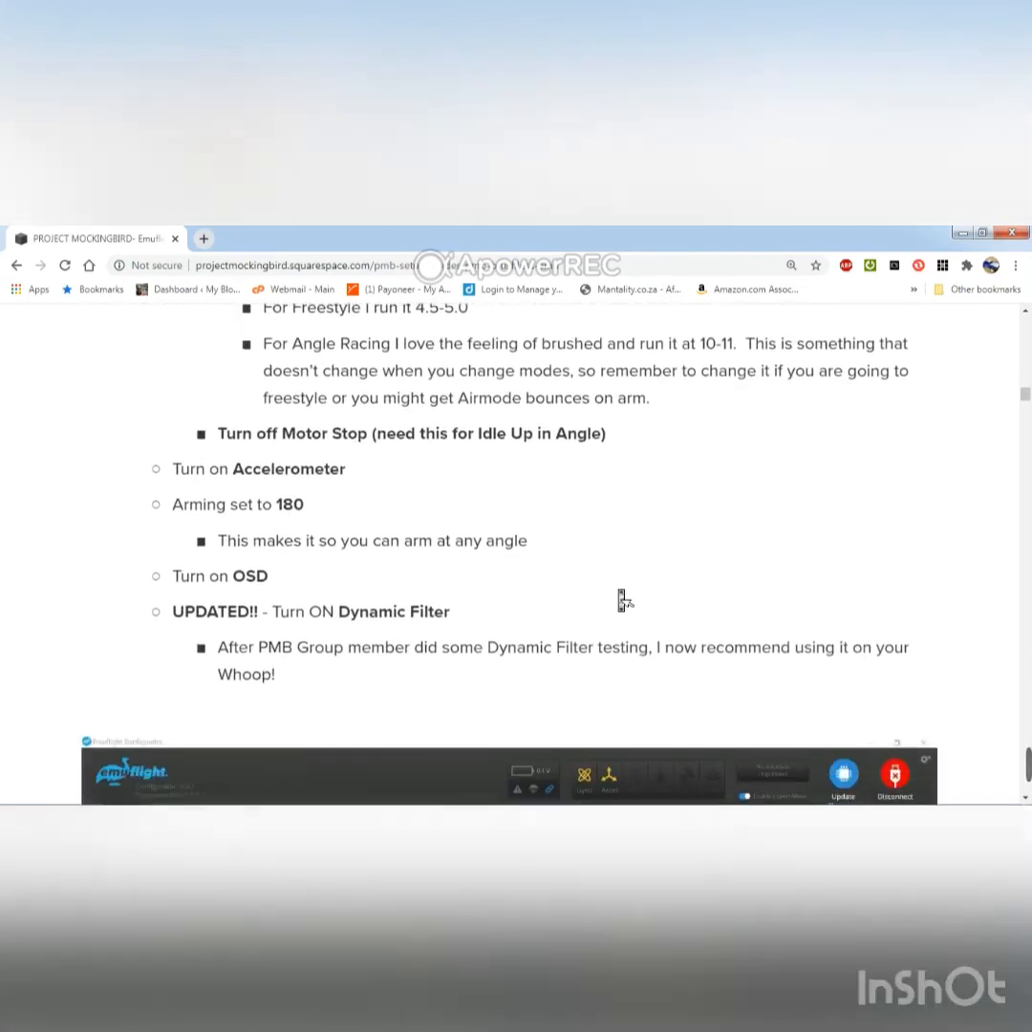
{"action": "scroll", "coordinate": [621, 596], "scroll_direction": "down", "scroll_amount": 9}
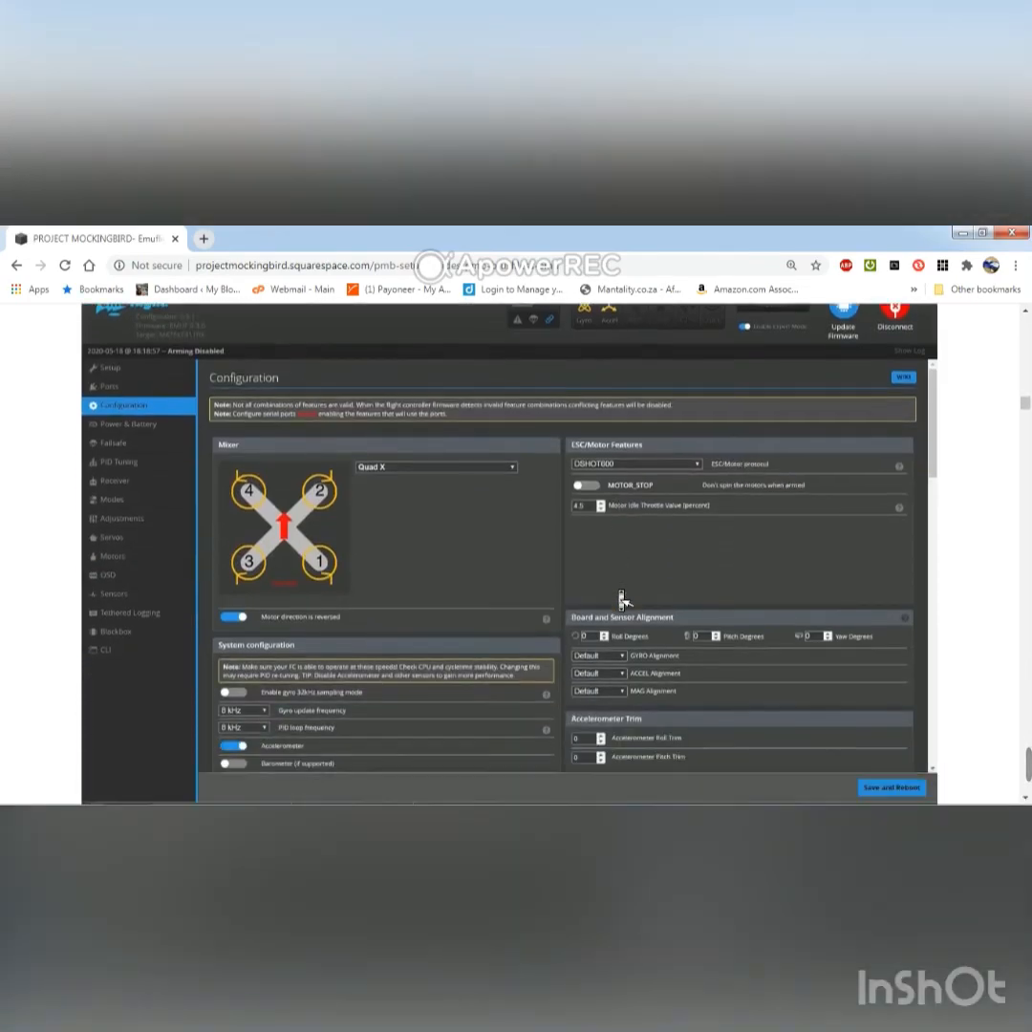
{"action": "scroll", "coordinate": [619, 596], "scroll_direction": "down", "scroll_amount": 9}
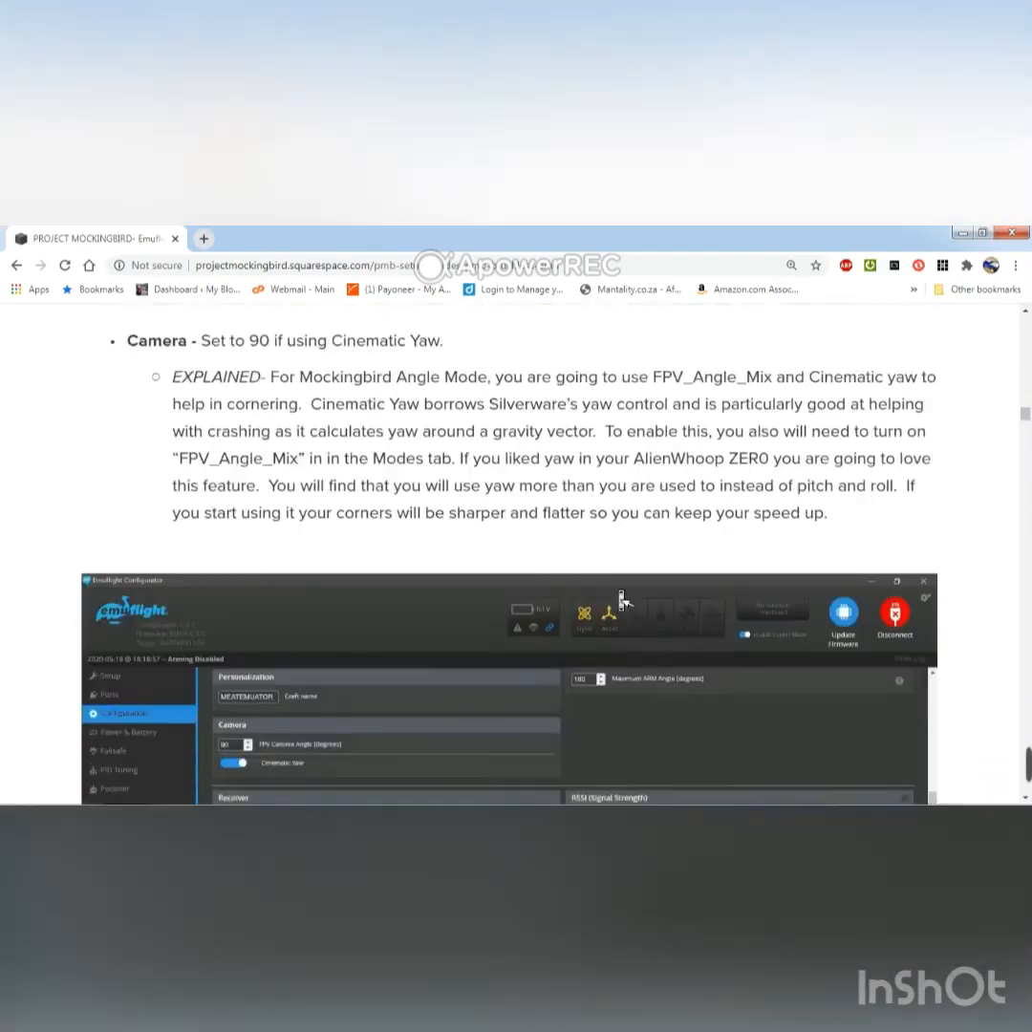
Examine the guide's PID profile explanations and recommended rateprofile settings, through to Rateprofile 3 for Angle mode.
{"action": "scroll", "coordinate": [619, 596], "scroll_direction": "down", "scroll_amount": 8}
{"action": "scroll", "coordinate": [619, 596], "scroll_direction": "down", "scroll_amount": 2}
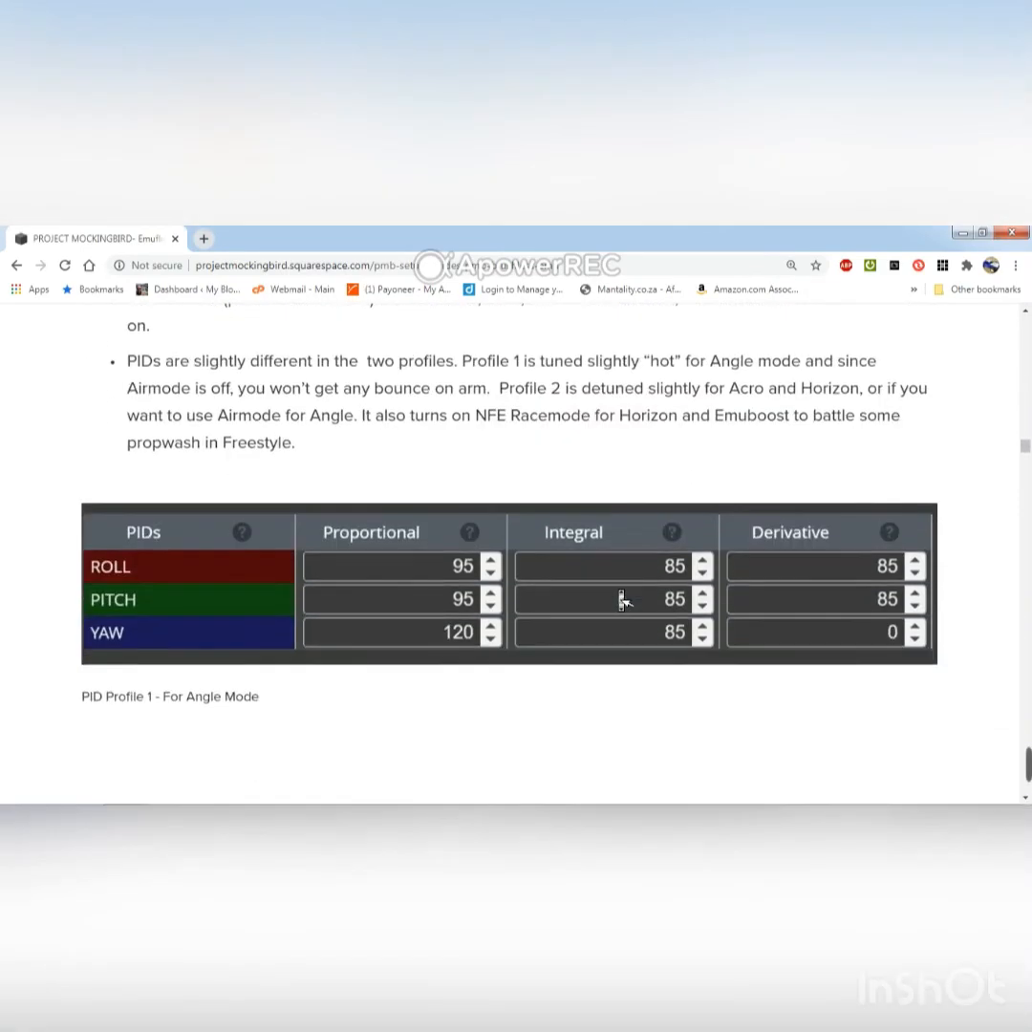
{"action": "scroll", "coordinate": [623, 599], "scroll_direction": "down", "scroll_amount": 10}
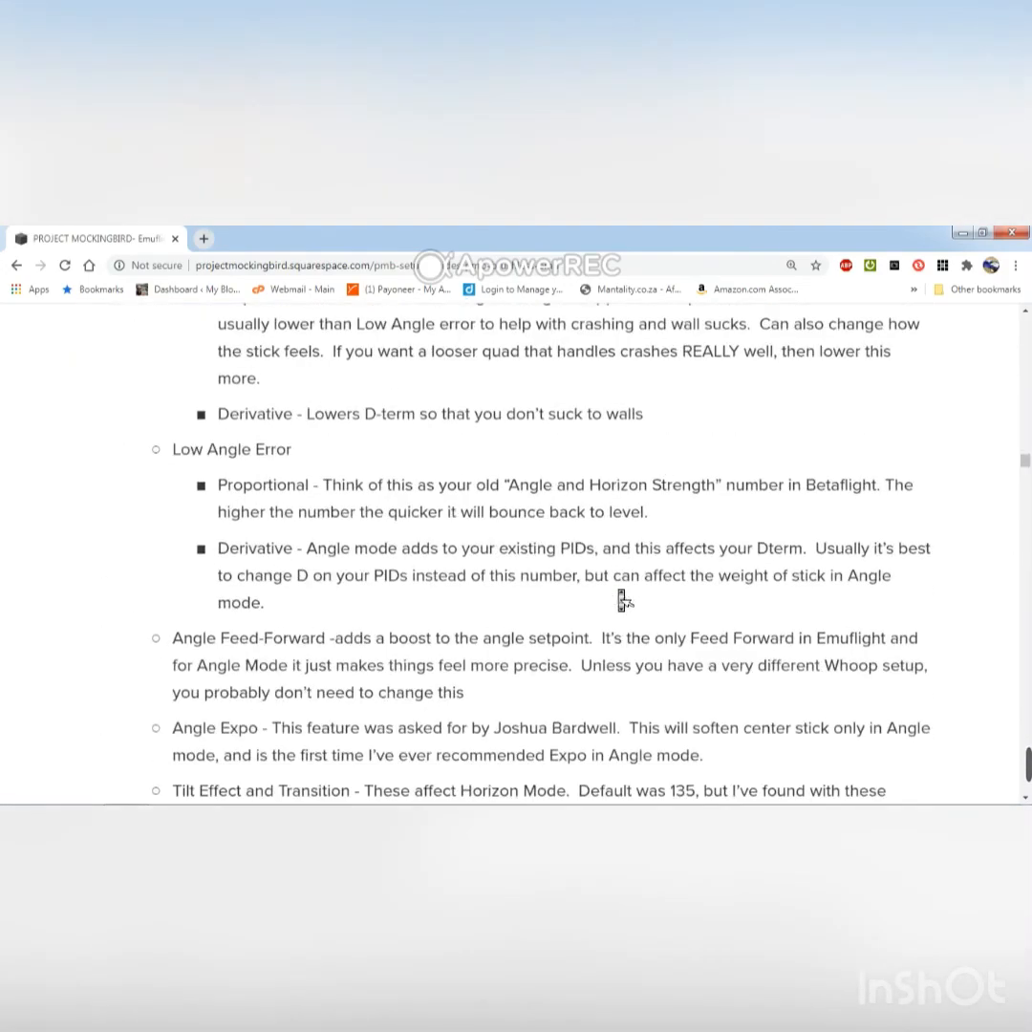
{"action": "scroll", "coordinate": [619, 596], "scroll_direction": "down", "scroll_amount": 14}
{"action": "scroll", "coordinate": [619, 596], "scroll_direction": "down", "scroll_amount": 8}
{"action": "scroll", "coordinate": [621, 599], "scroll_direction": "down", "scroll_amount": 8}
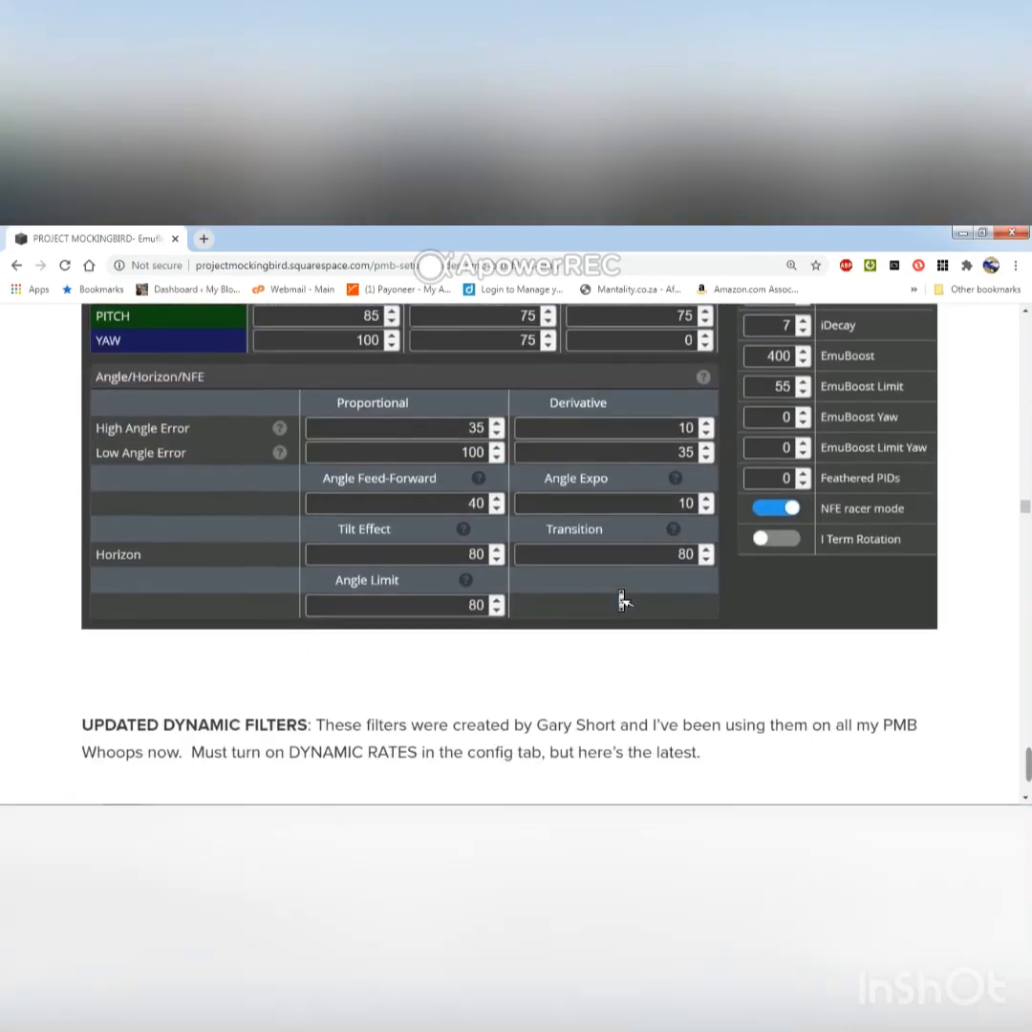
{"action": "scroll", "coordinate": [623, 599], "scroll_direction": "down", "scroll_amount": 12}
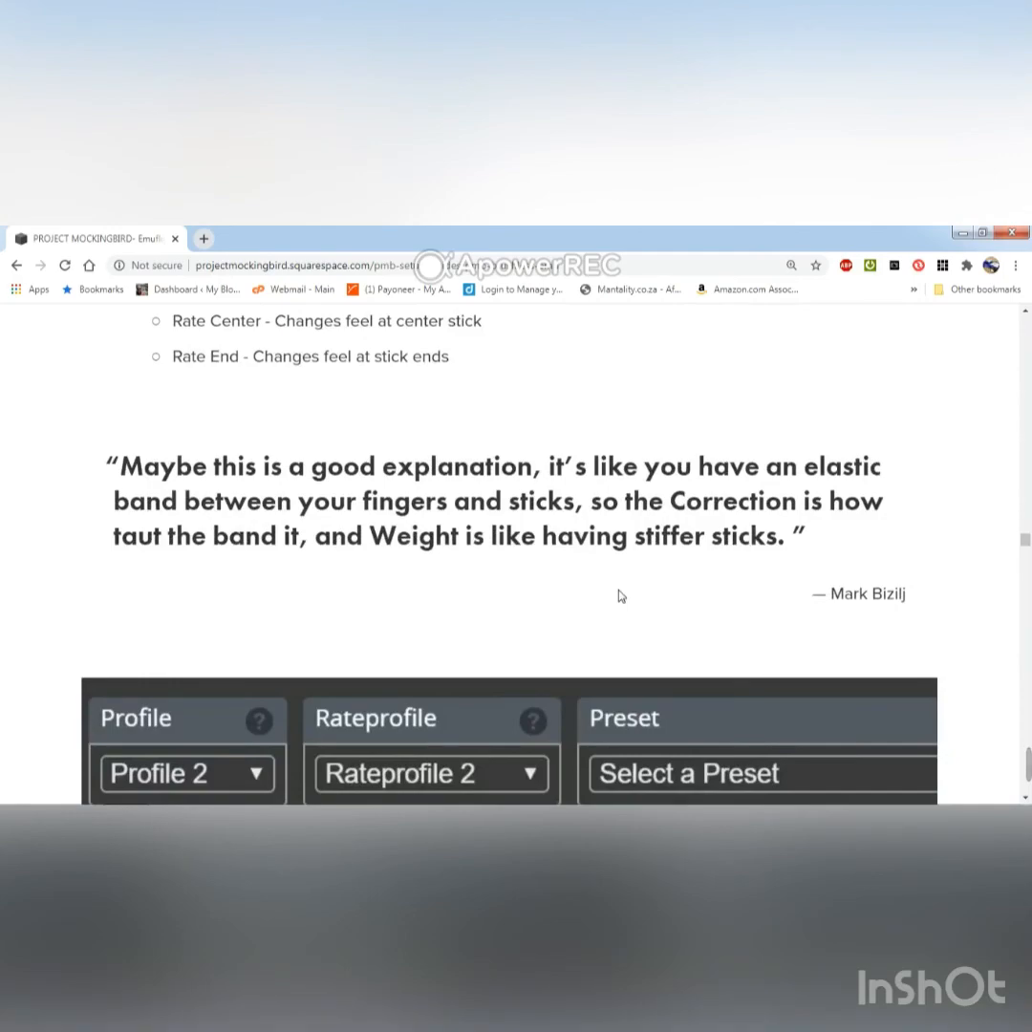
{"action": "scroll", "coordinate": [621, 599], "scroll_direction": "down", "scroll_amount": 10}
{"action": "scroll", "coordinate": [621, 599], "scroll_direction": "down", "scroll_amount": 15}
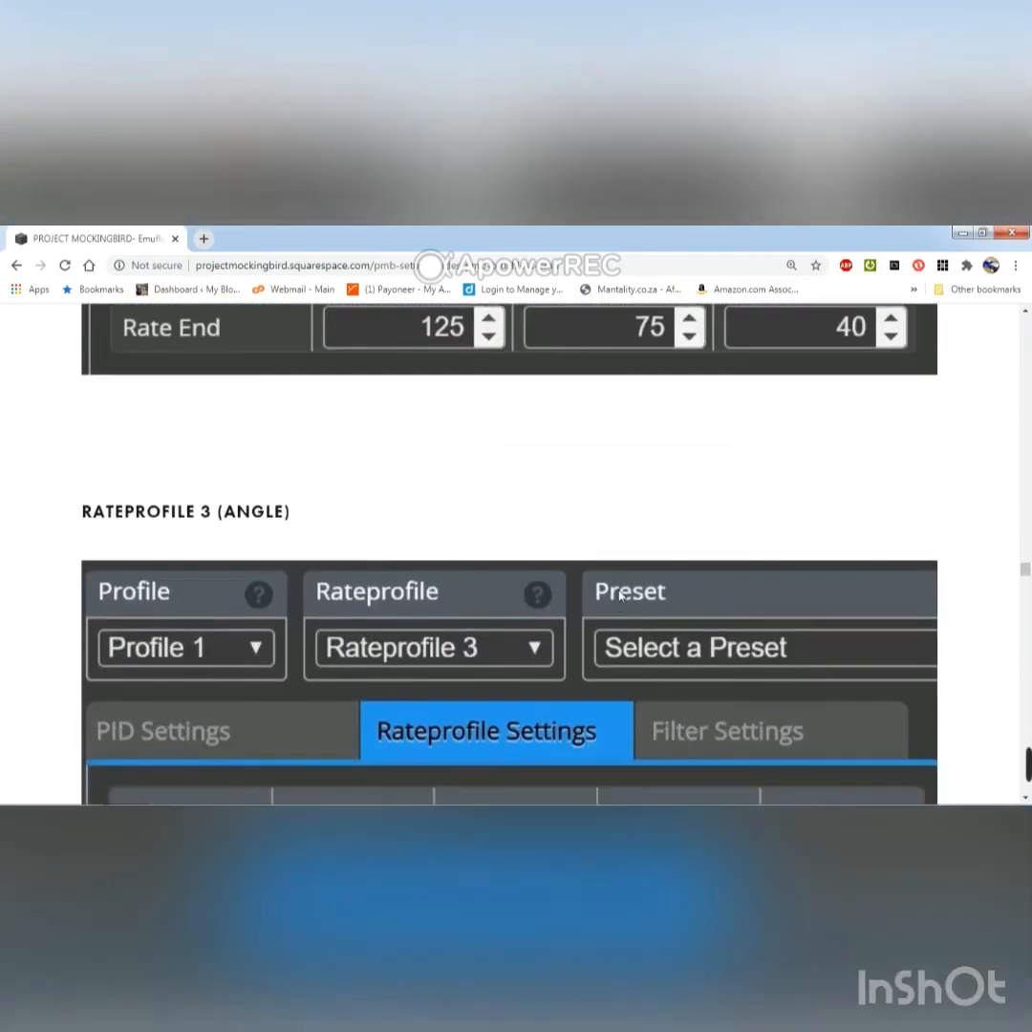
Read the guide from the modes section through the CLI-only settings to find the link to the full diff.
{"action": "scroll", "coordinate": [621, 599], "scroll_direction": "down", "scroll_amount": 7}
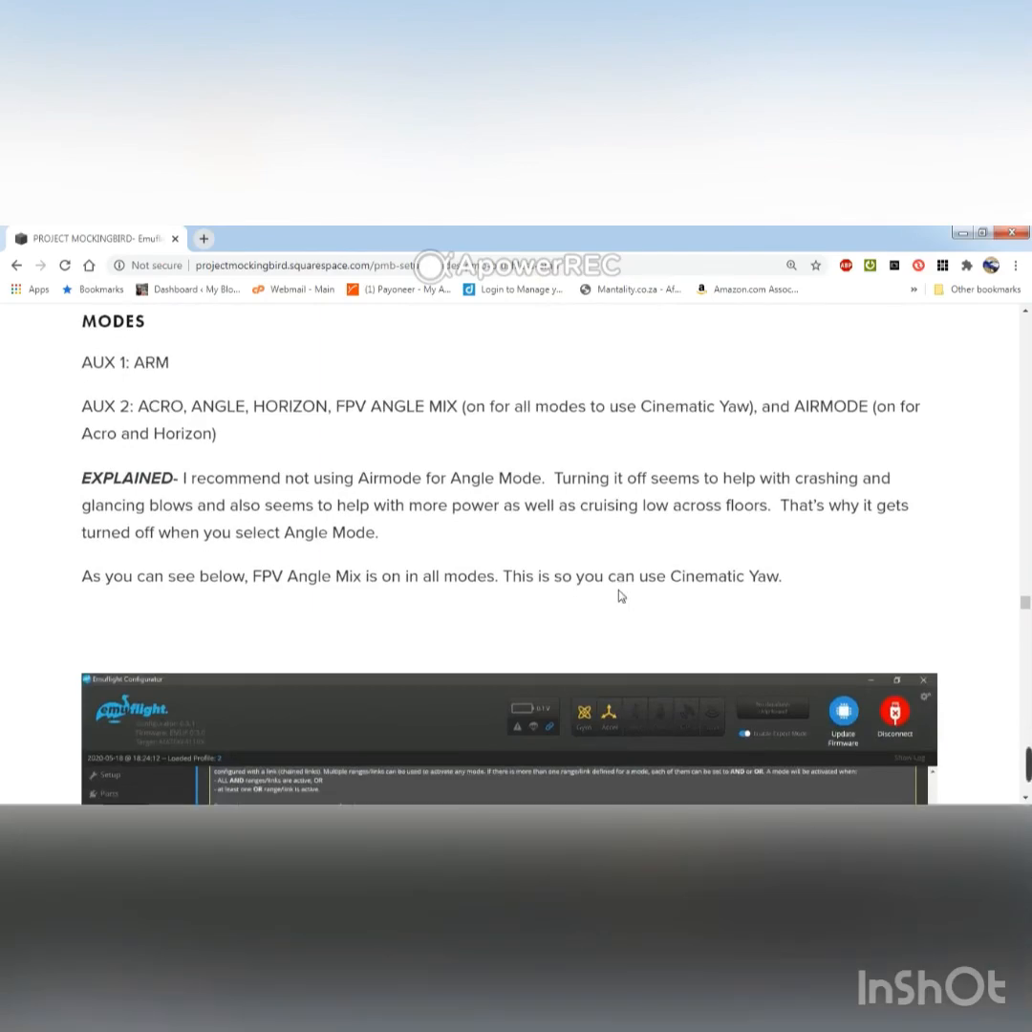
{"action": "scroll", "coordinate": [621, 596], "scroll_direction": "down", "scroll_amount": 10}
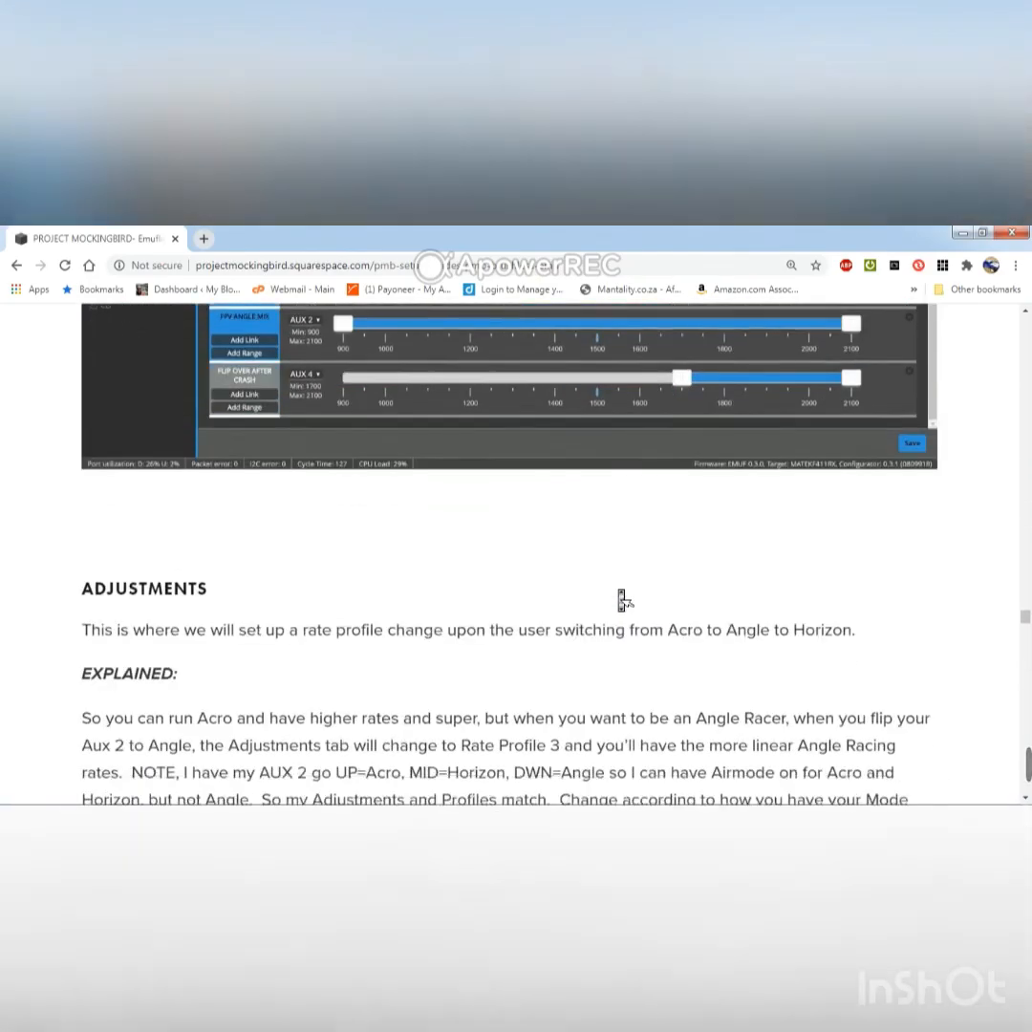
{"action": "scroll", "coordinate": [619, 596], "scroll_direction": "down", "scroll_amount": 10}
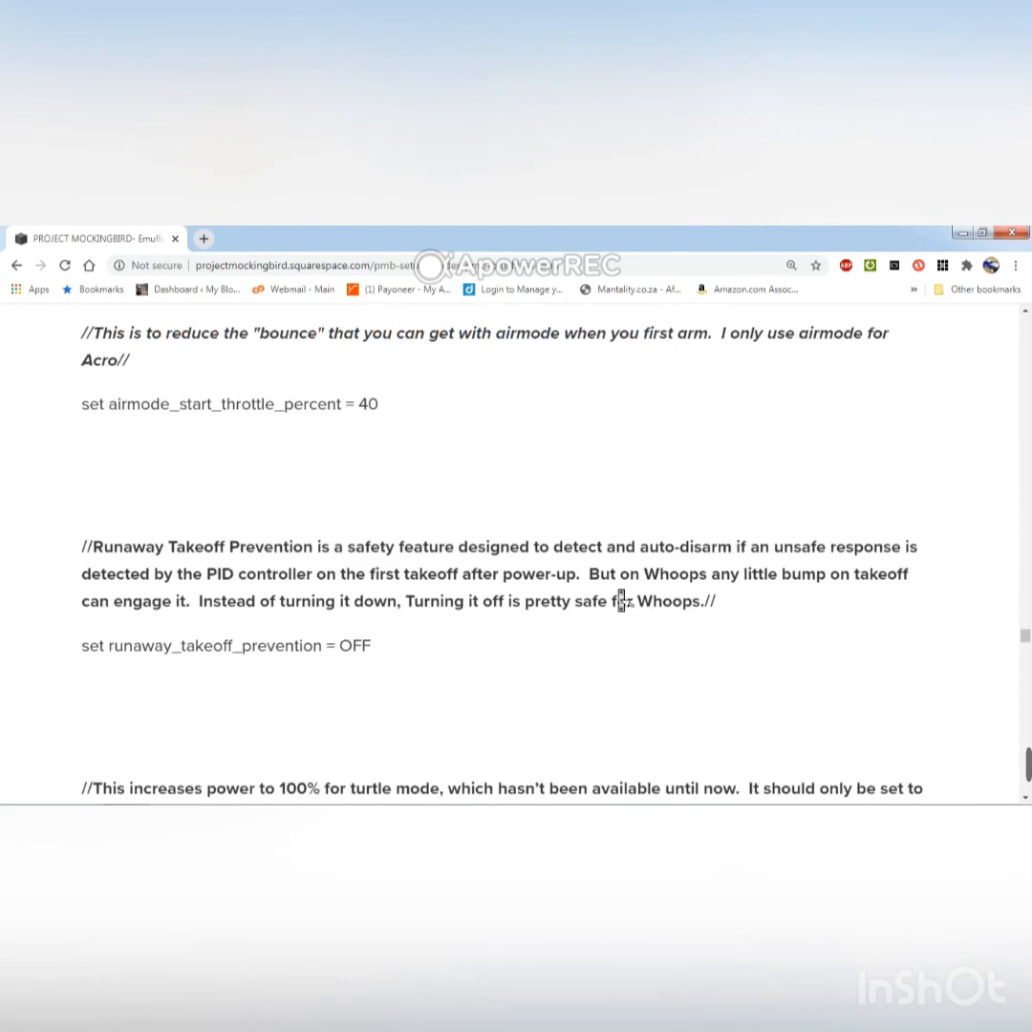
{"action": "scroll", "coordinate": [619, 596], "scroll_direction": "up", "scroll_amount": 2}
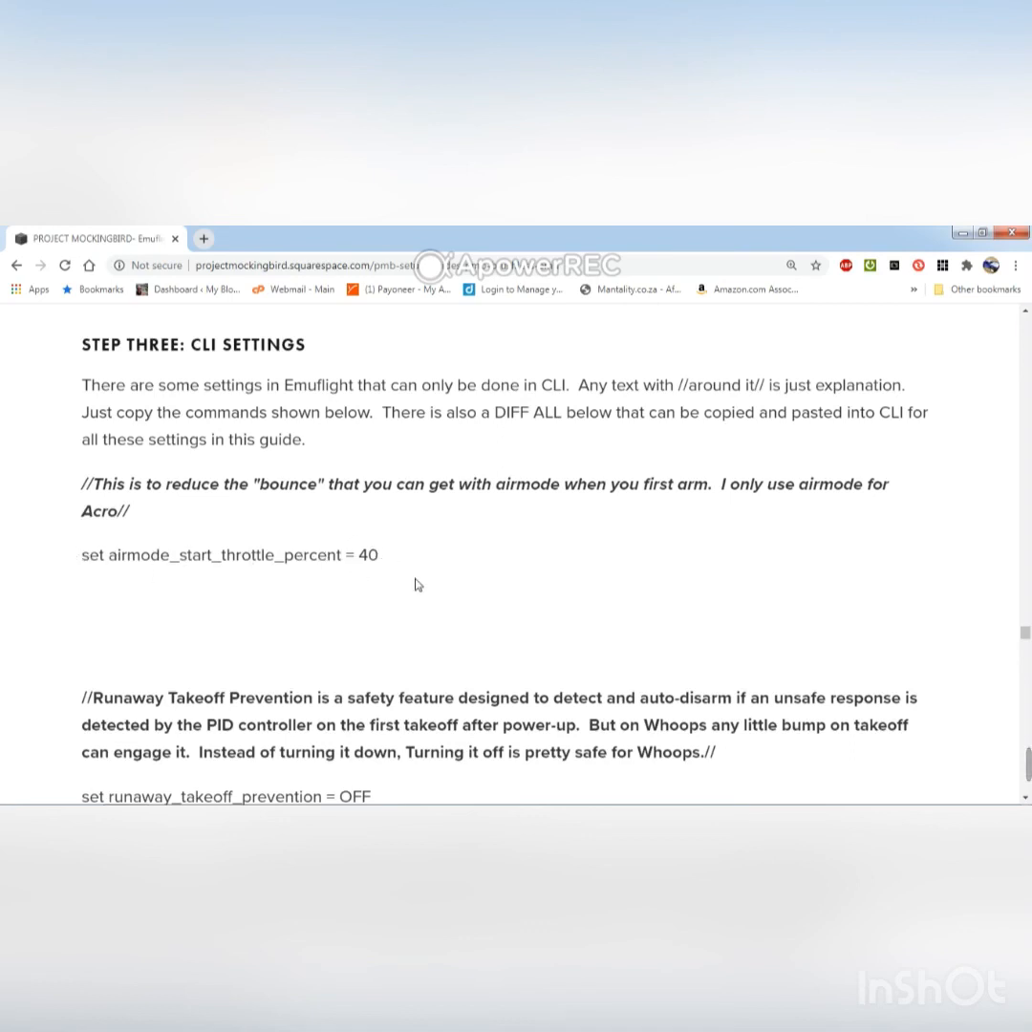
{"action": "scroll", "coordinate": [355, 555], "scroll_direction": "down", "scroll_amount": 4}
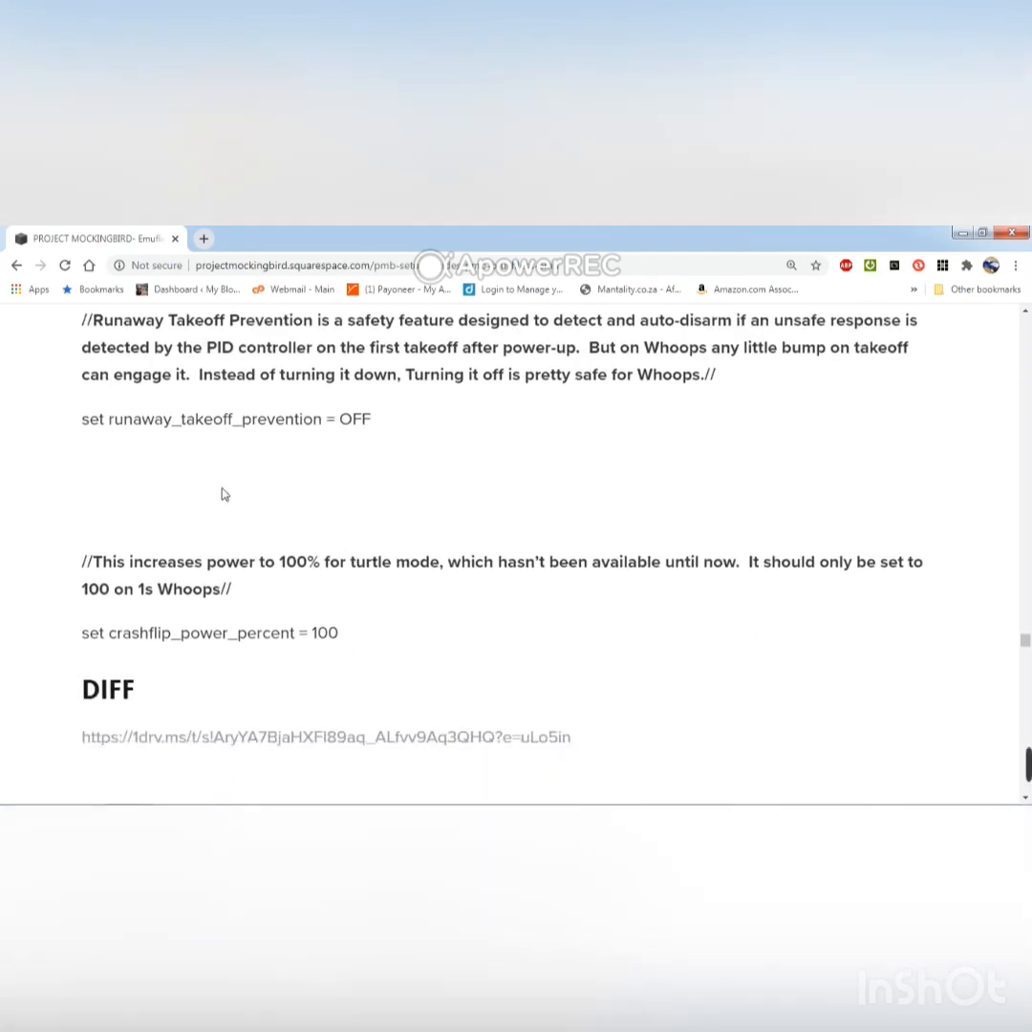